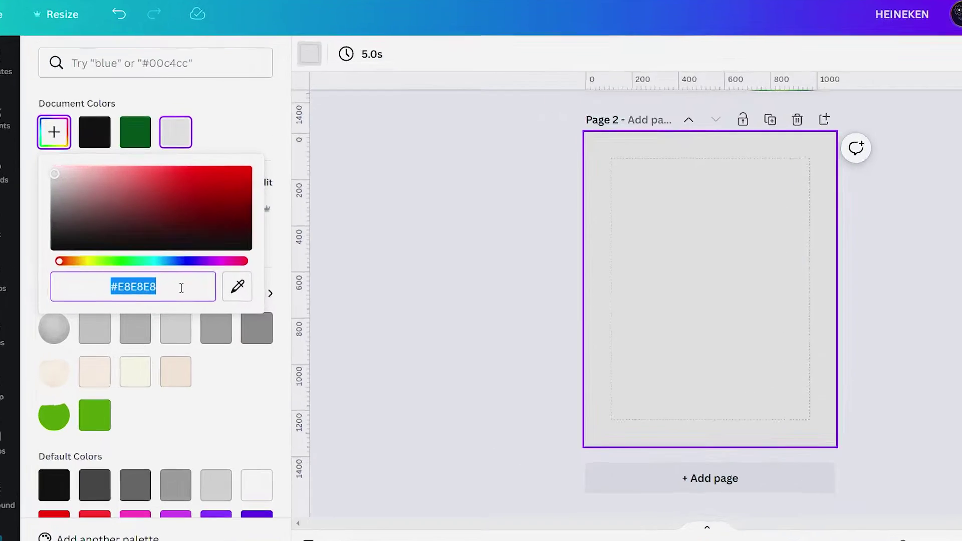
# - Search the elements for "paper tear" and add the cream torn-paper graphic with the ragged upper edge to page 2
pyautogui.click(178, 284)
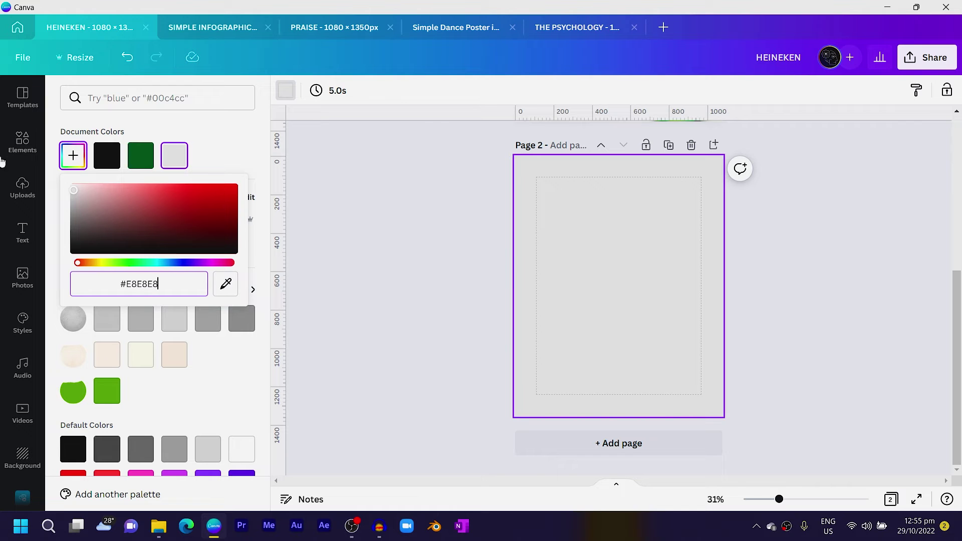
pyautogui.click(22, 143)
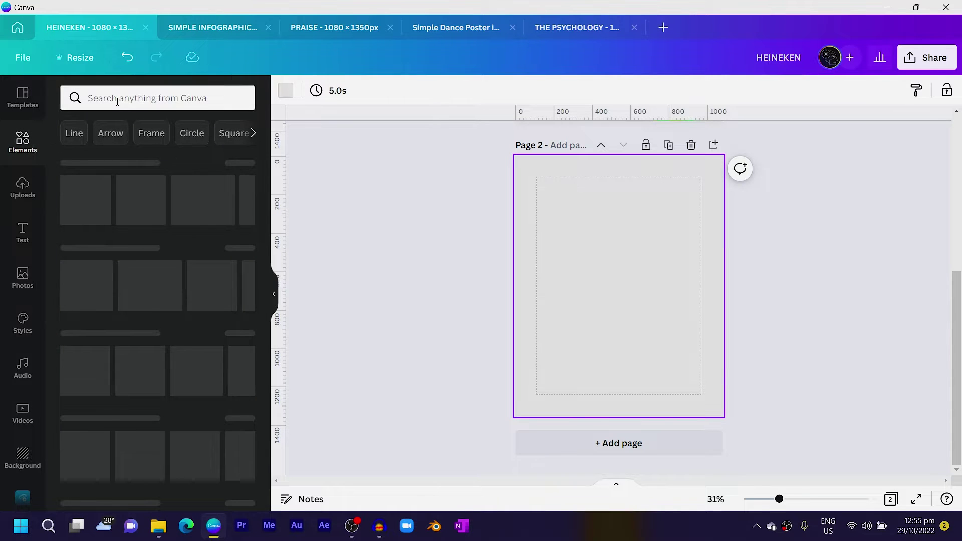
pyautogui.click(116, 99)
pyautogui.write('paper tear')
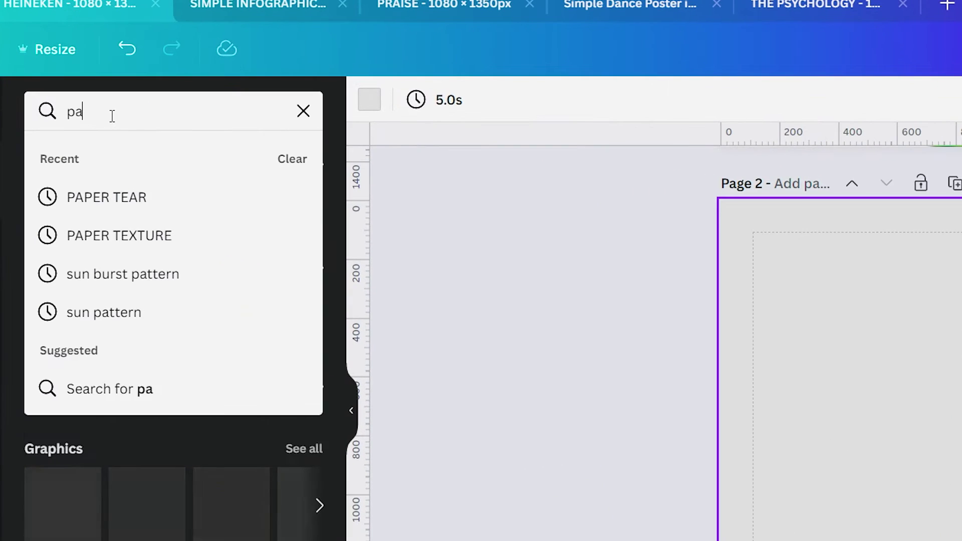
pyautogui.press('Return')
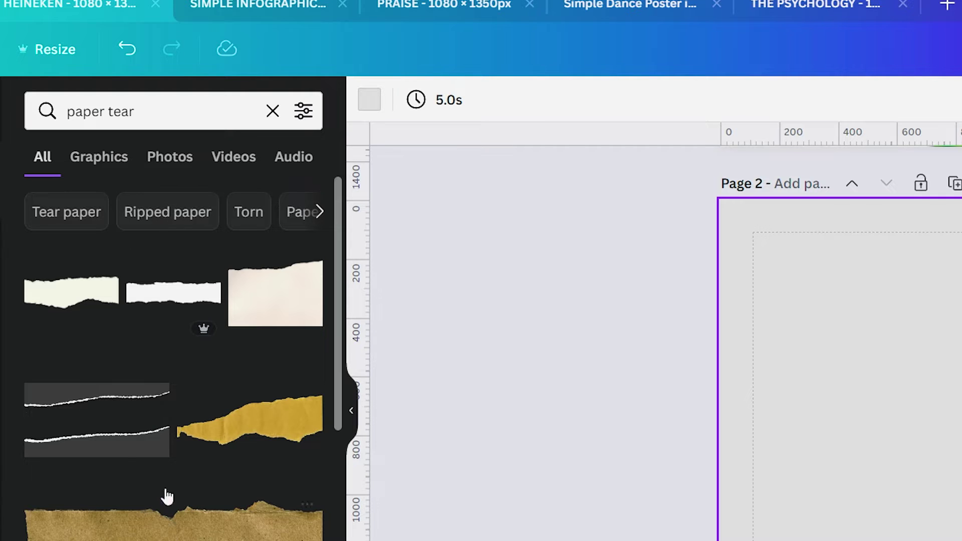
pyautogui.click(266, 314)
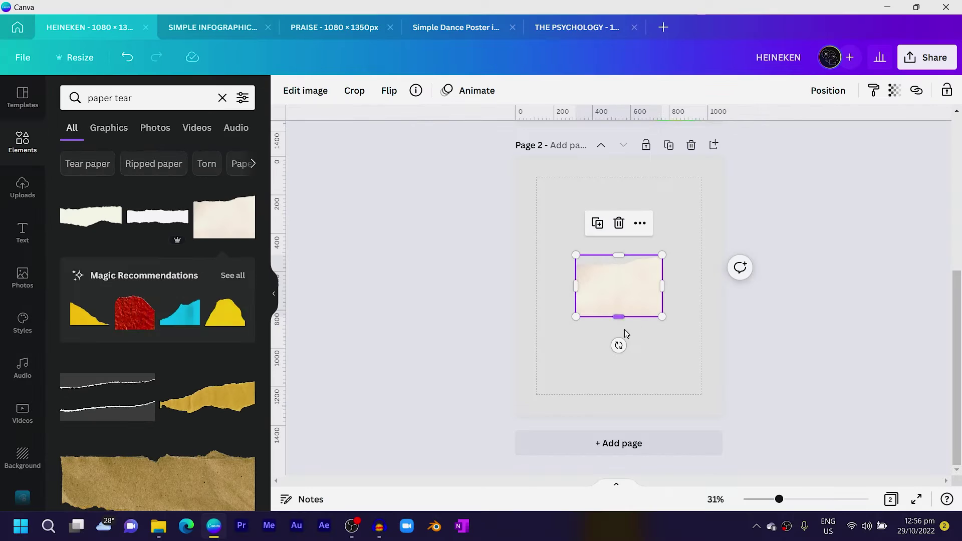
# - Enlarge and rotate the torn paper so its ragged edge runs diagonally across page 2, filling the page's lower-right half
pyautogui.moveTo(663, 317); pyautogui.dragTo(829, 436)
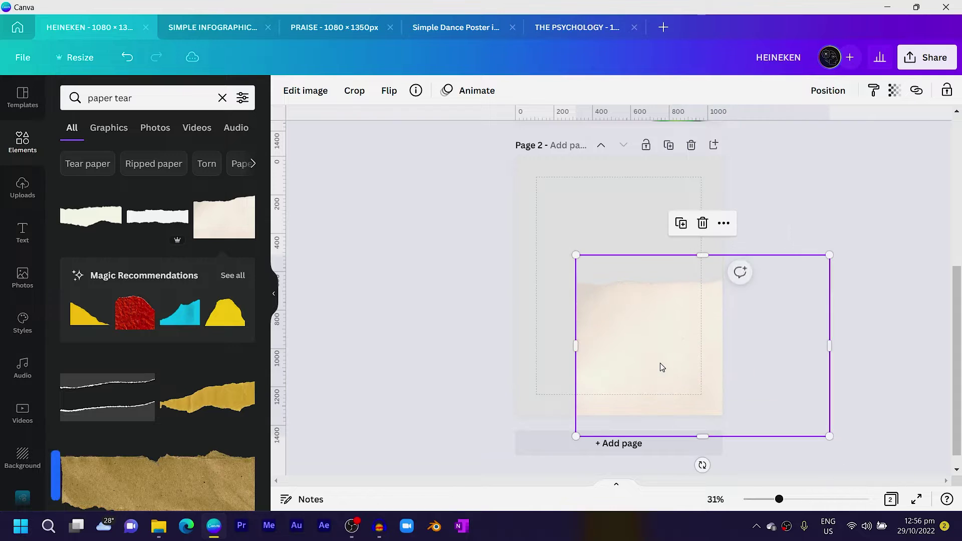
pyautogui.moveTo(662, 367); pyautogui.dragTo(569, 368)
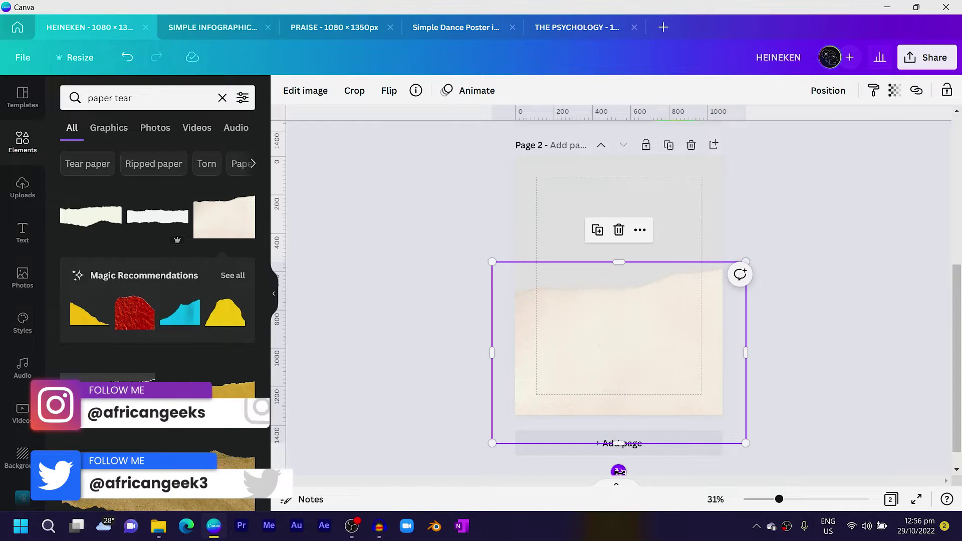
pyautogui.moveTo(618, 471); pyautogui.dragTo(714, 424)
pyautogui.moveTo(637, 378); pyautogui.dragTo(745, 290)
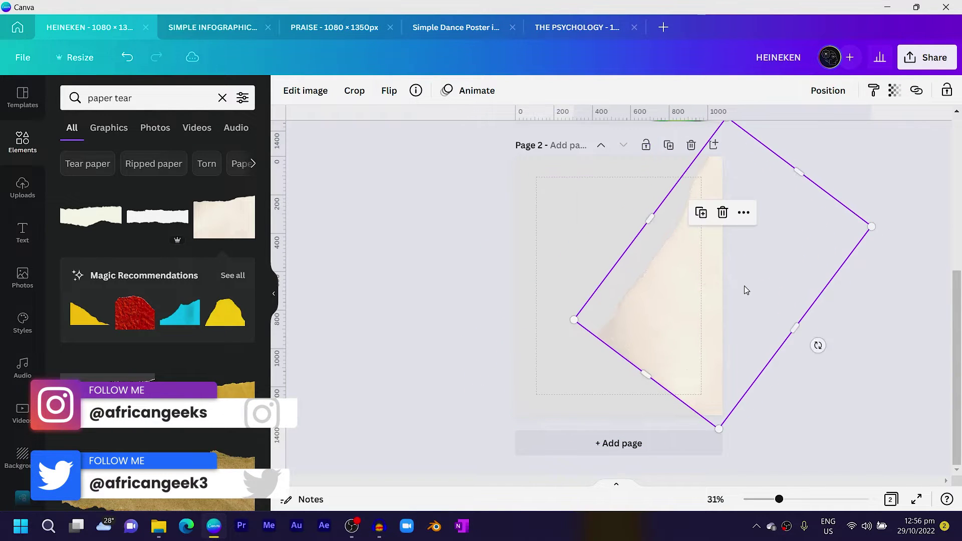
pyautogui.moveTo(816, 348); pyautogui.dragTo(806, 358)
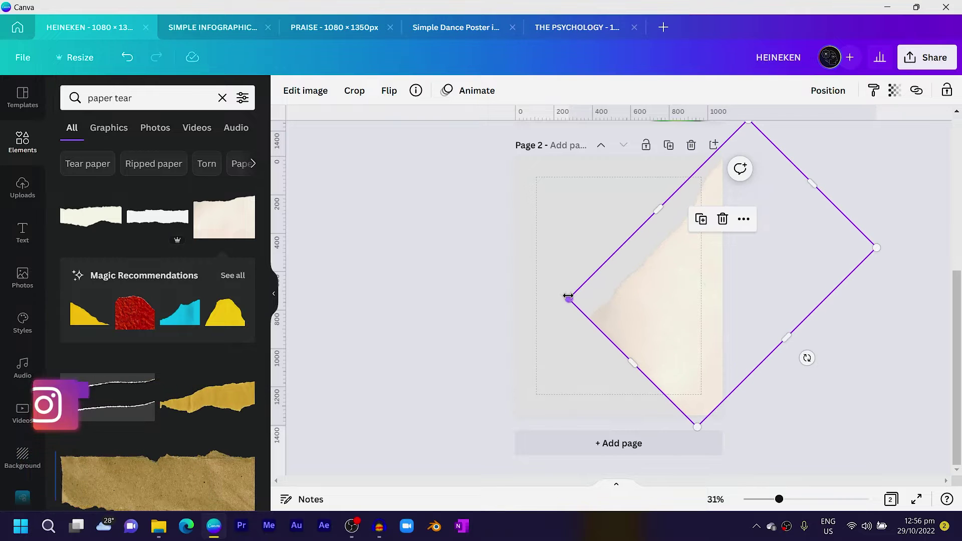
pyautogui.moveTo(565, 297); pyautogui.dragTo(441, 361)
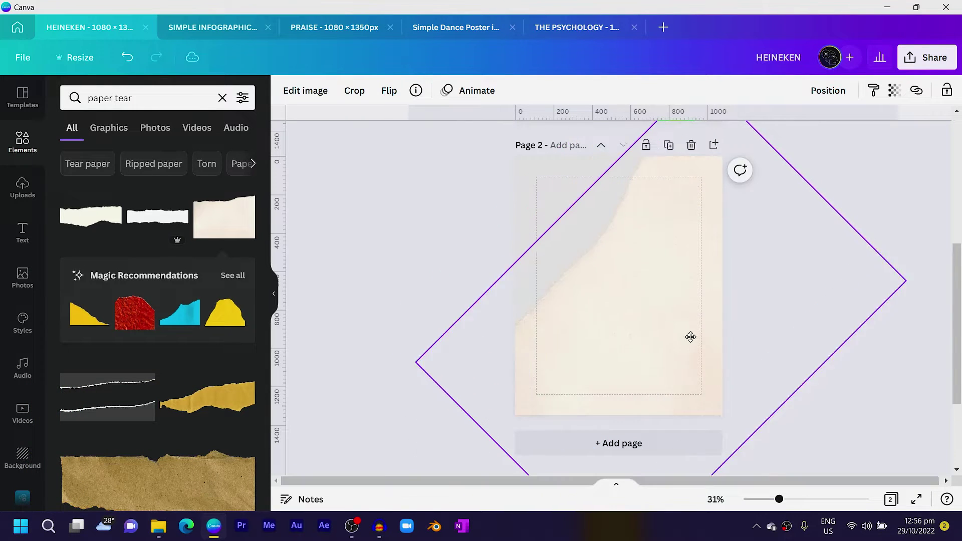
pyautogui.moveTo(699, 336); pyautogui.dragTo(693, 346)
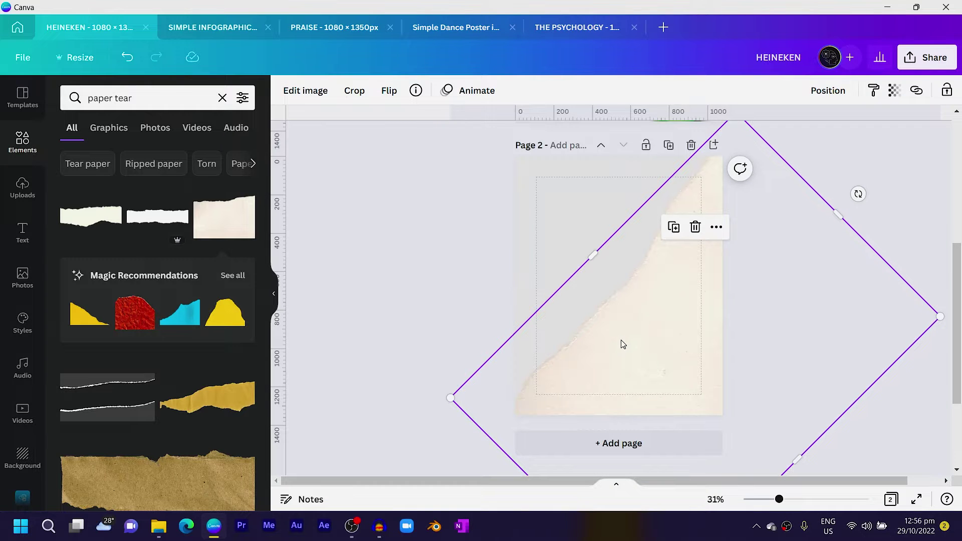
# - Duplicate the torn paper and rotate the copy slightly clockwise so the two ragged edges diverge
pyautogui.hotkey('ctrl', 'f')
pyautogui.hotkey('ctrl', 'd')
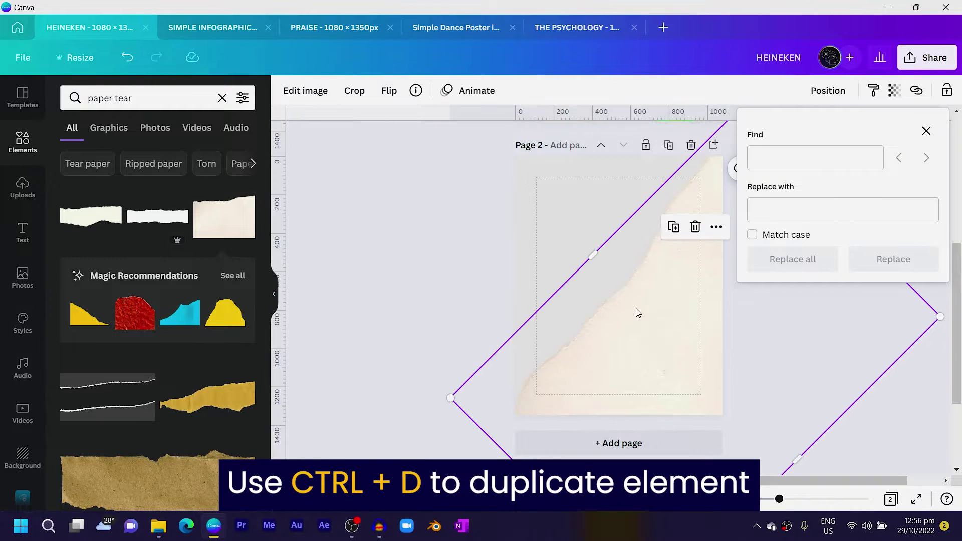
pyautogui.click(927, 133)
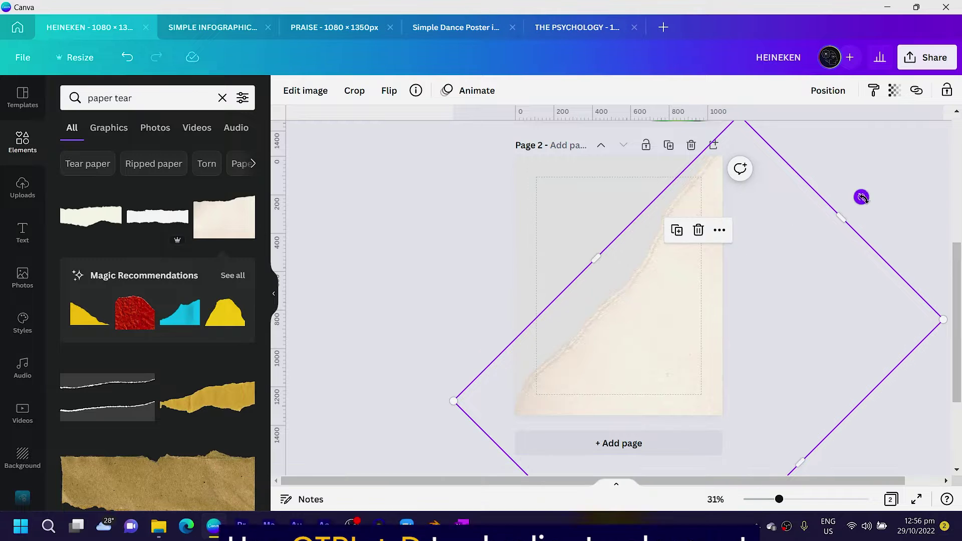
pyautogui.moveTo(861, 197); pyautogui.dragTo(874, 237)
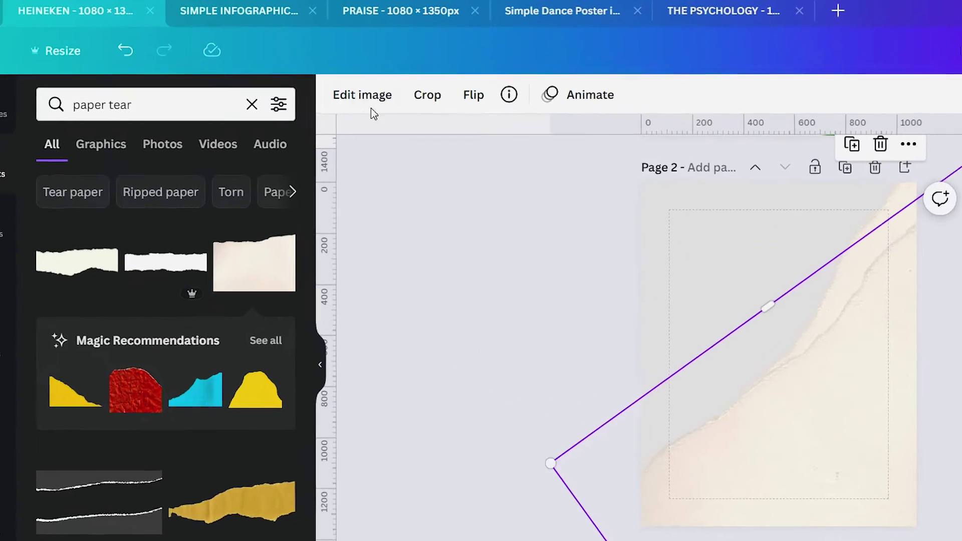
# - Apply the Sea Green Duotone effect to the duplicated torn paper
pyautogui.click(305, 90)
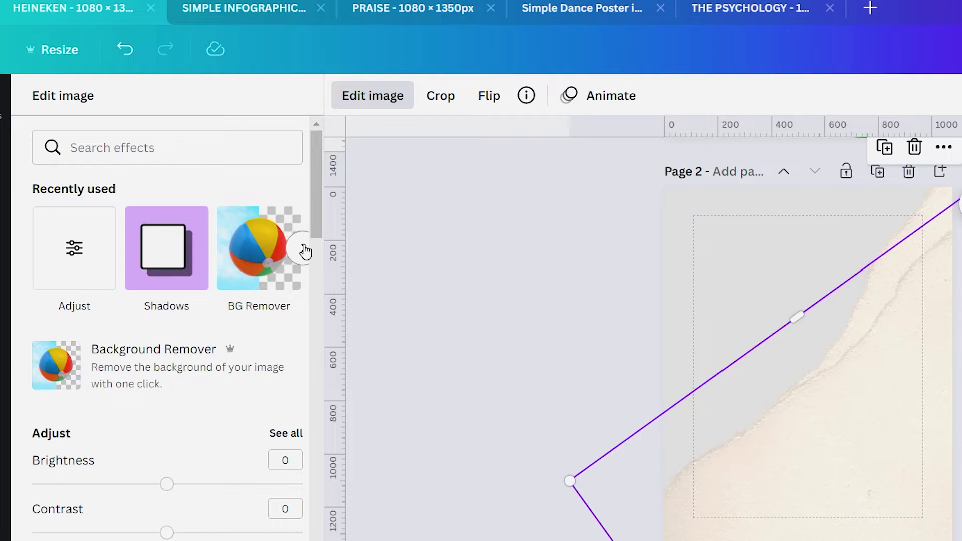
pyautogui.click(302, 249)
pyautogui.click(171, 277)
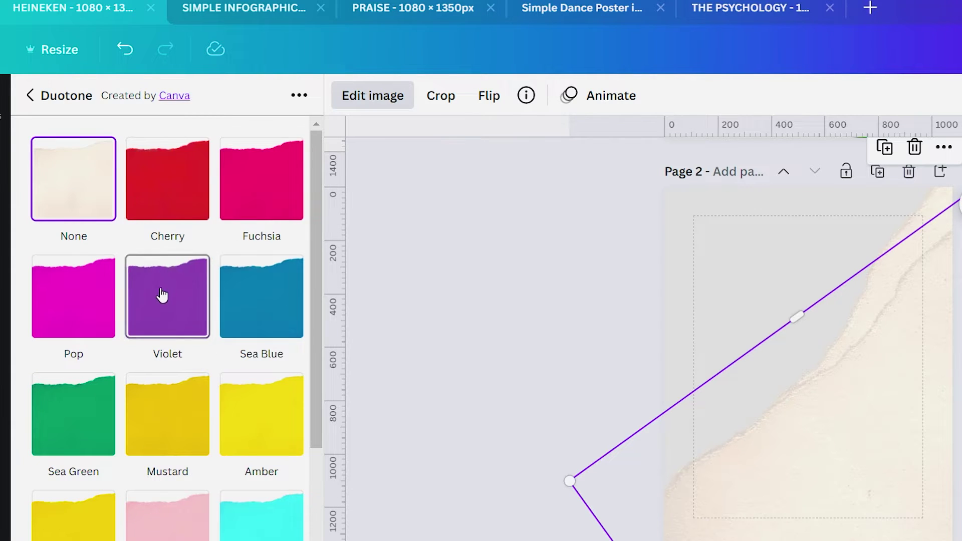
pyautogui.click(90, 423)
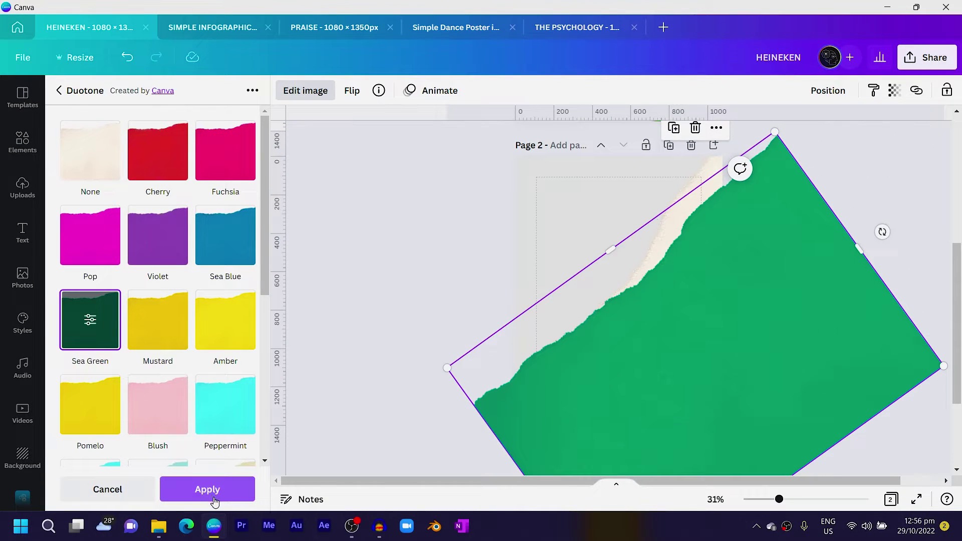
pyautogui.click(214, 501)
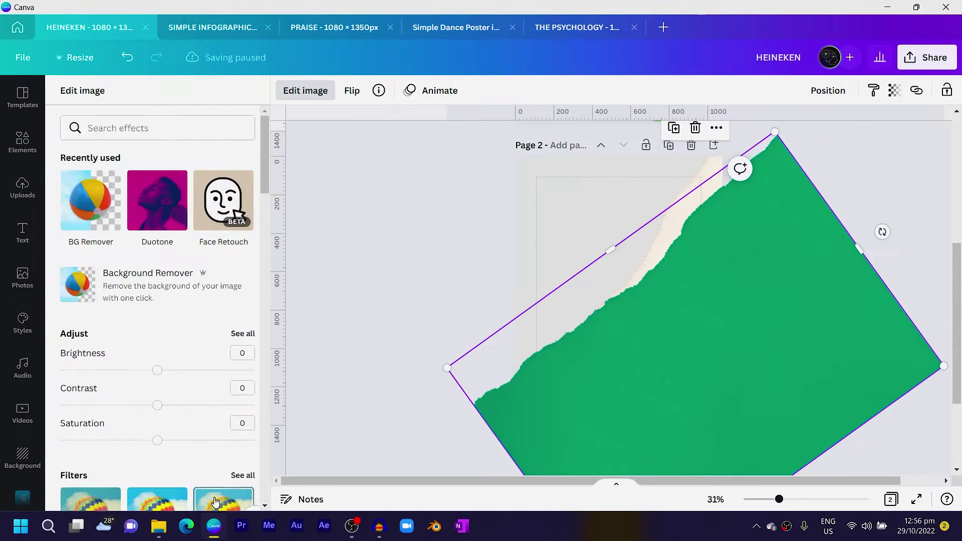
pyautogui.click(398, 292)
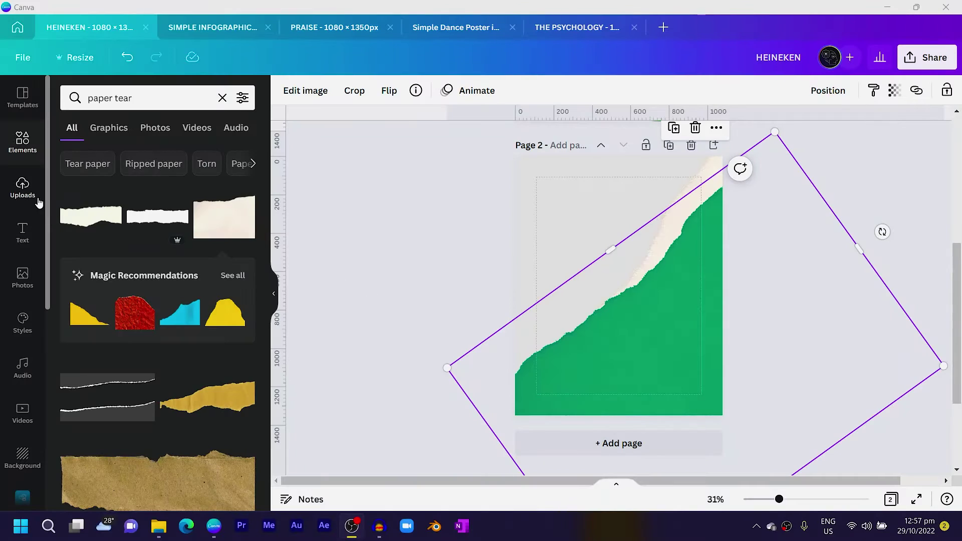
# - Add the uploaded Heineken bottle image to page 2, enlarge it and centre it on the page
pyautogui.click(42, 201)
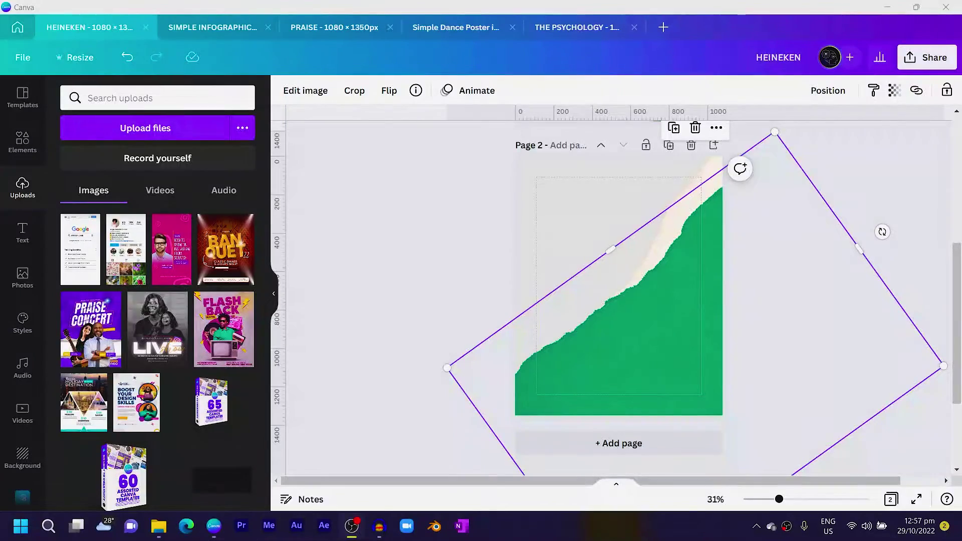
pyautogui.scroll(-15, 263, 493)
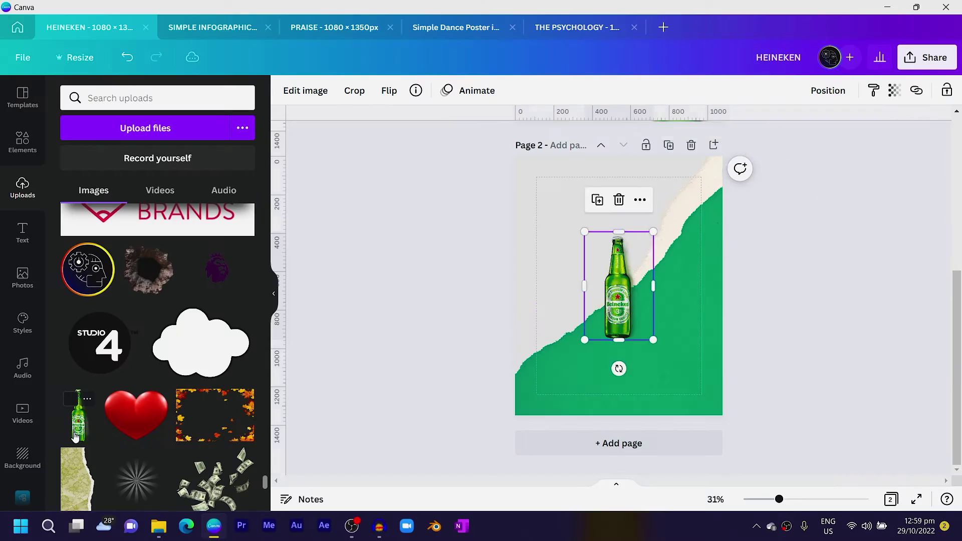
pyautogui.moveTo(579, 341); pyautogui.dragTo(535, 415)
pyautogui.moveTo(592, 379); pyautogui.dragTo(616, 346)
# - Choose the Cherry Duotone effect for the green torn paper and open its colour settings
pyautogui.click(693, 346)
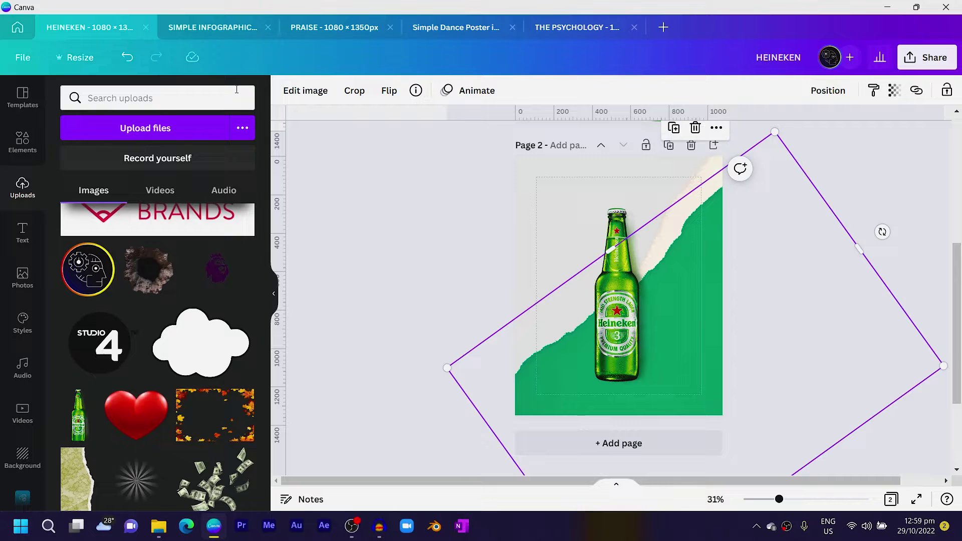
pyautogui.click(300, 92)
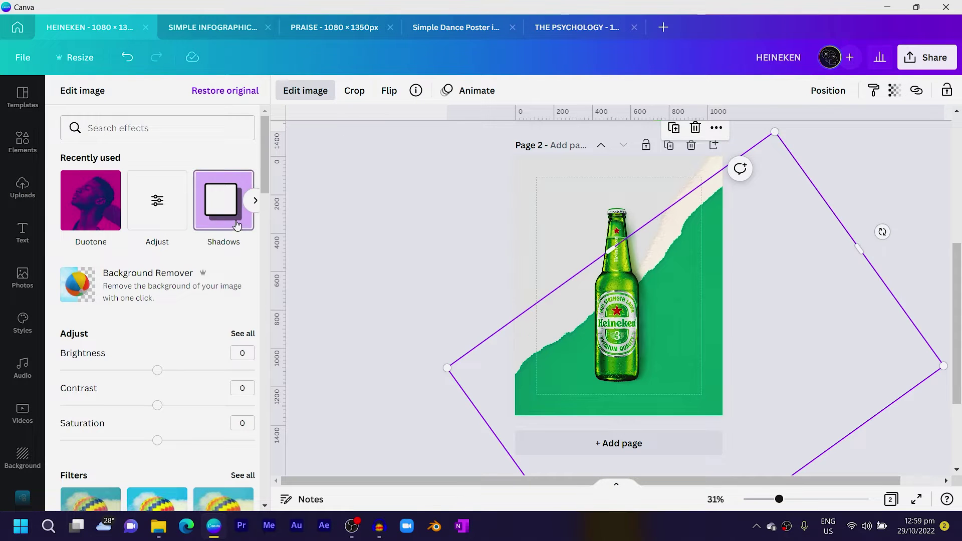
pyautogui.click(102, 211)
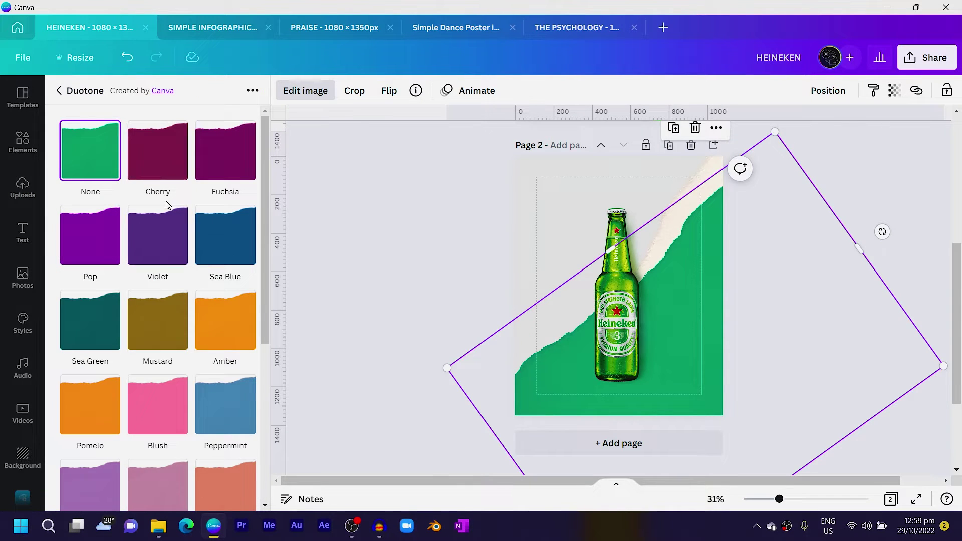
pyautogui.click(164, 172)
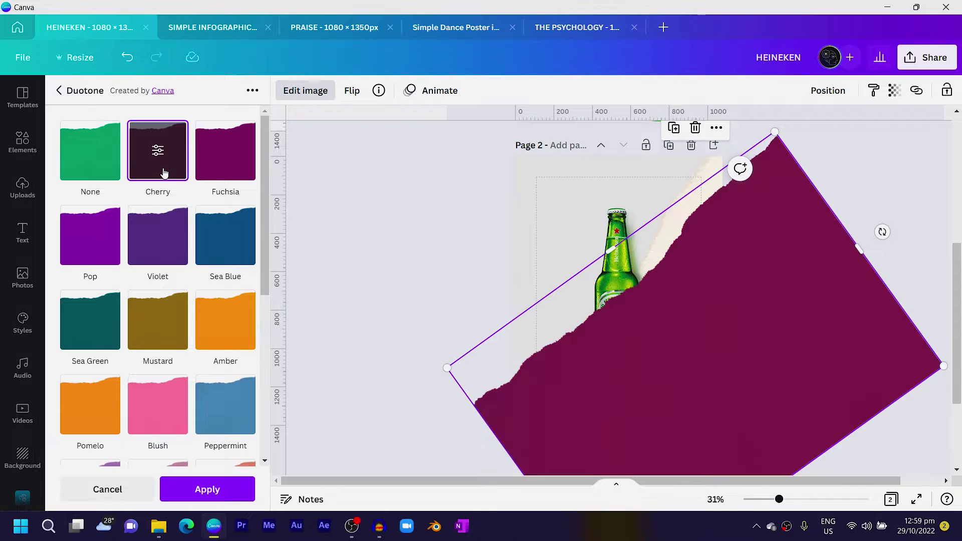
pyautogui.click(163, 170)
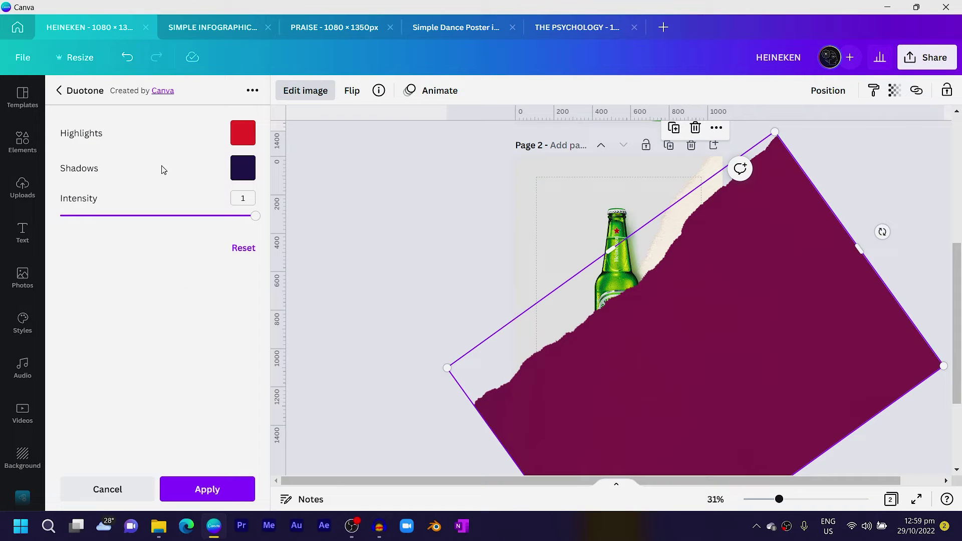
# - Set the duotone's highlights to #449A2C by sampling a green from the bottle
pyautogui.click(242, 135)
pyautogui.click(250, 188)
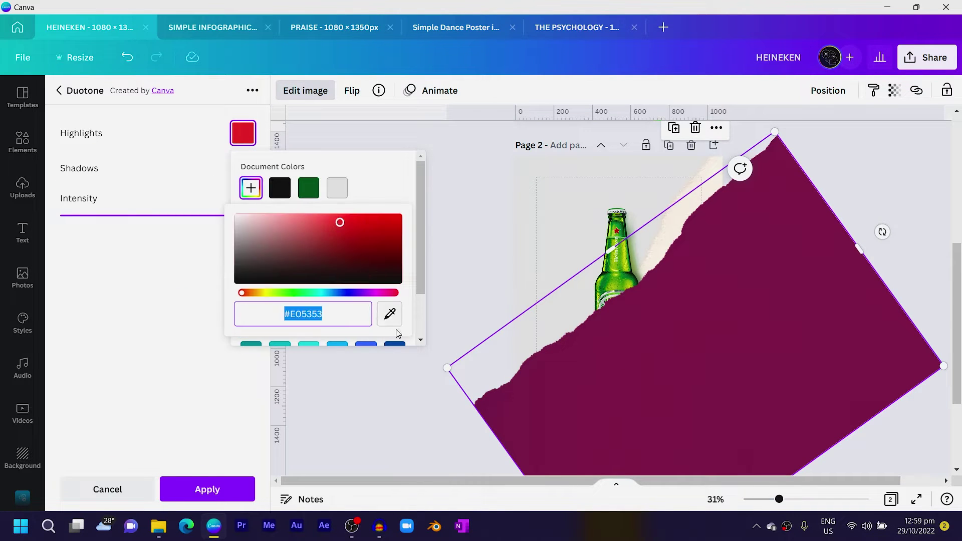
pyautogui.click(390, 313)
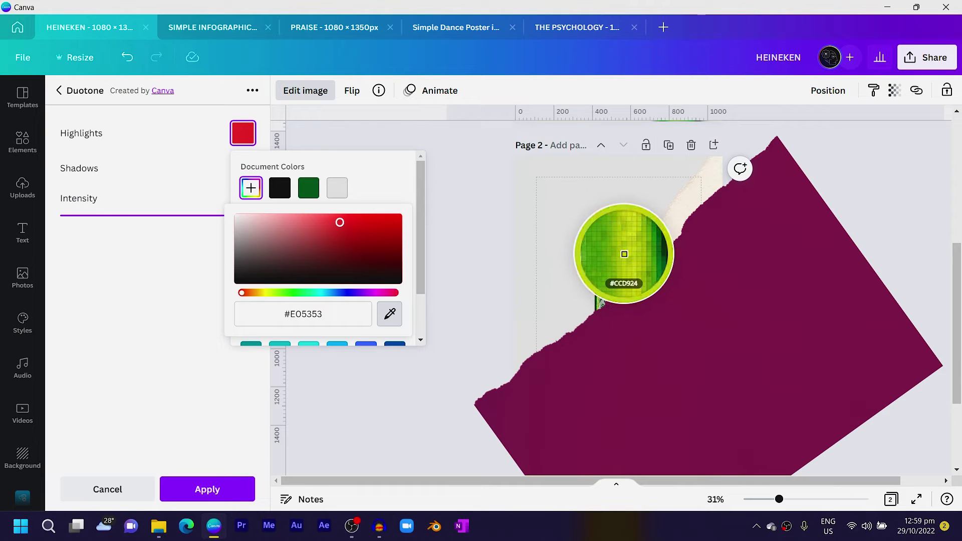
pyautogui.click(627, 256)
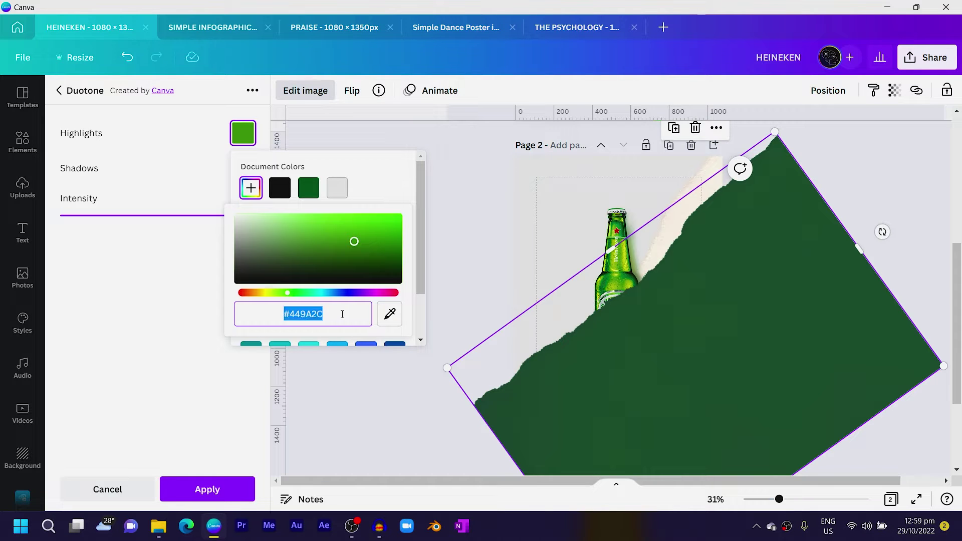
pyautogui.click(156, 296)
# - Set the duotone's shadows to the same green, #449A2C, and apply the effect to the torn paper
pyautogui.click(243, 176)
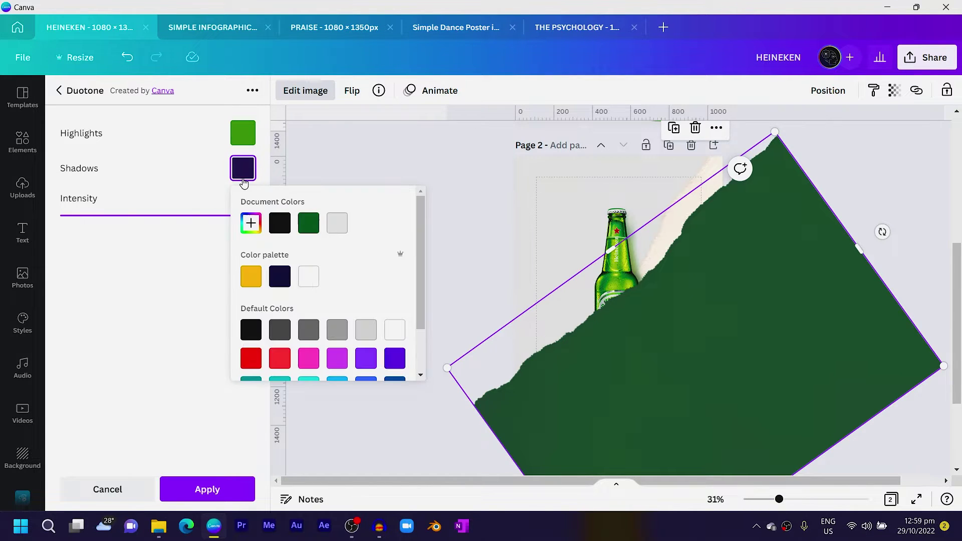
pyautogui.click(249, 228)
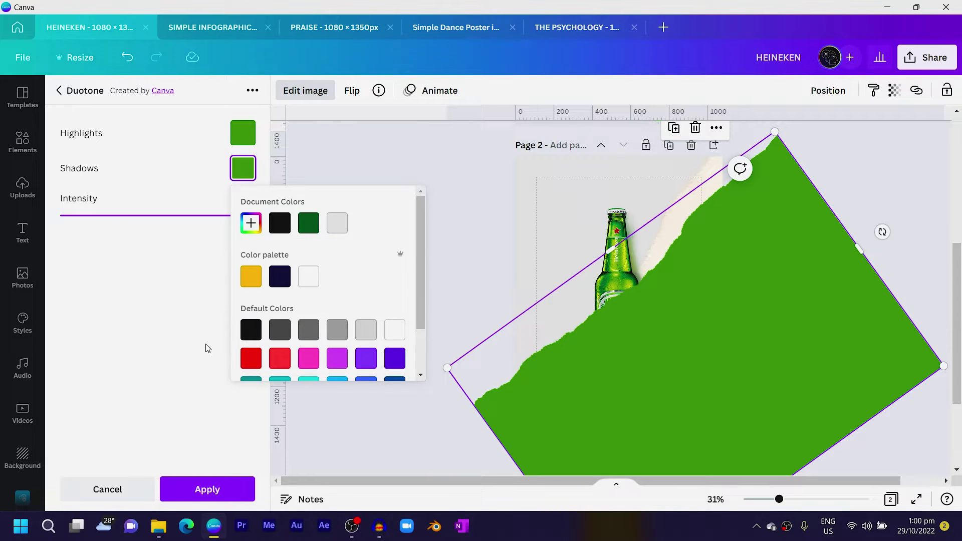
pyautogui.click(205, 347)
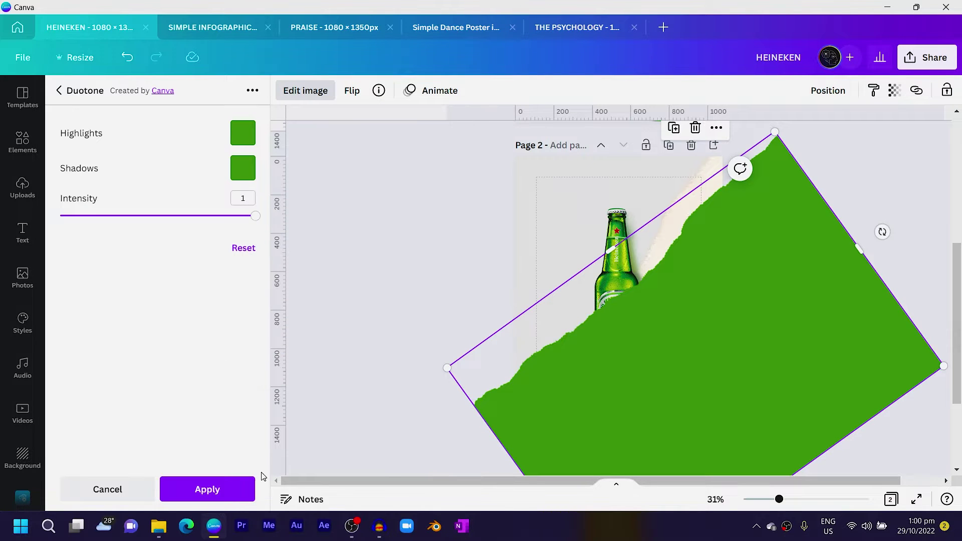
pyautogui.click(230, 502)
pyautogui.click(406, 323)
pyautogui.scroll(-2, 497, 306)
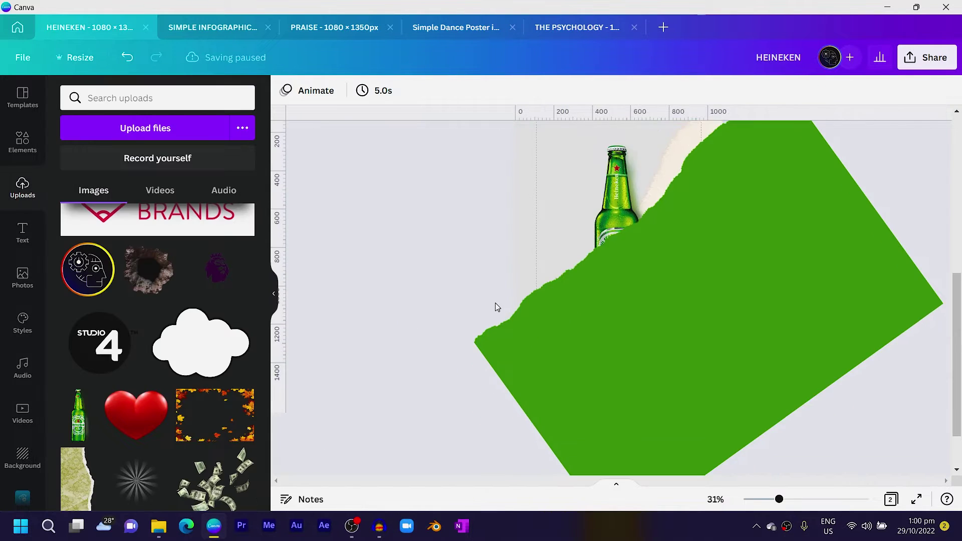
pyautogui.scroll(2, 741, 365)
pyautogui.scroll(-4, 647, 336)
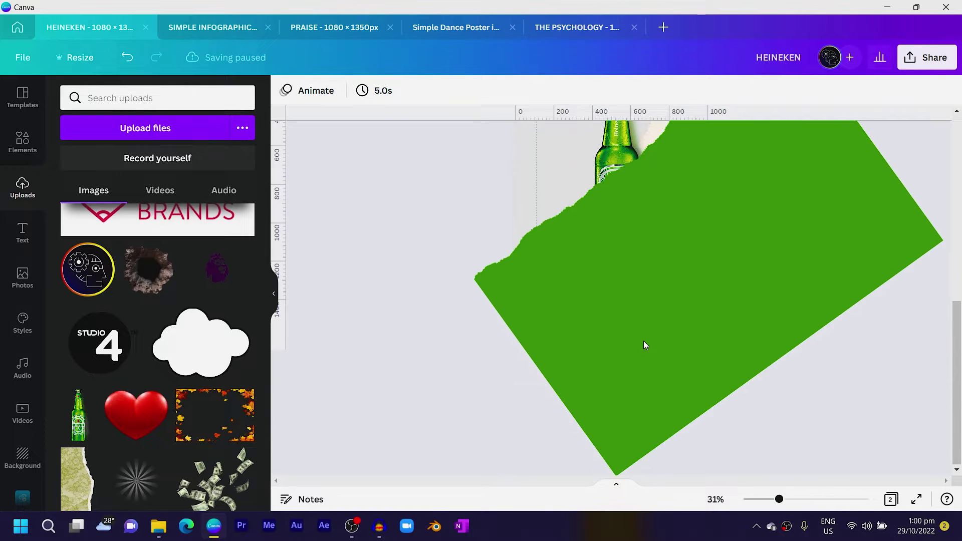
pyautogui.scroll(4, 644, 340)
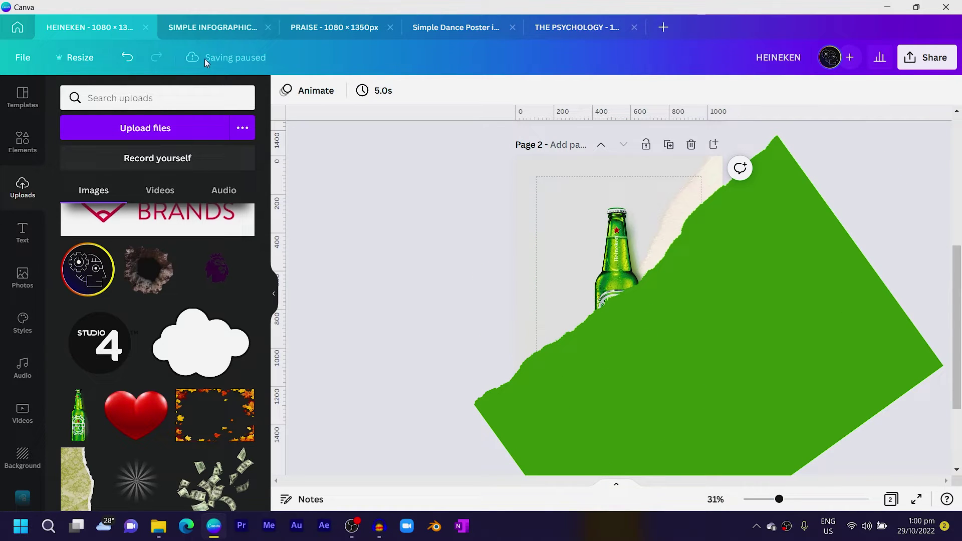
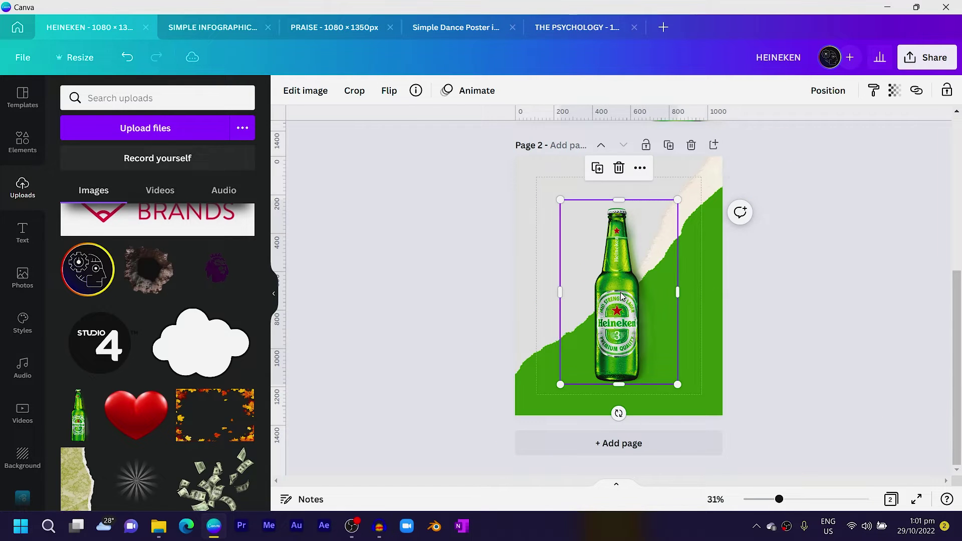
# - Add a Drop shadow to the green torn paper and set its direction to Top-right
pyautogui.click(695, 265)
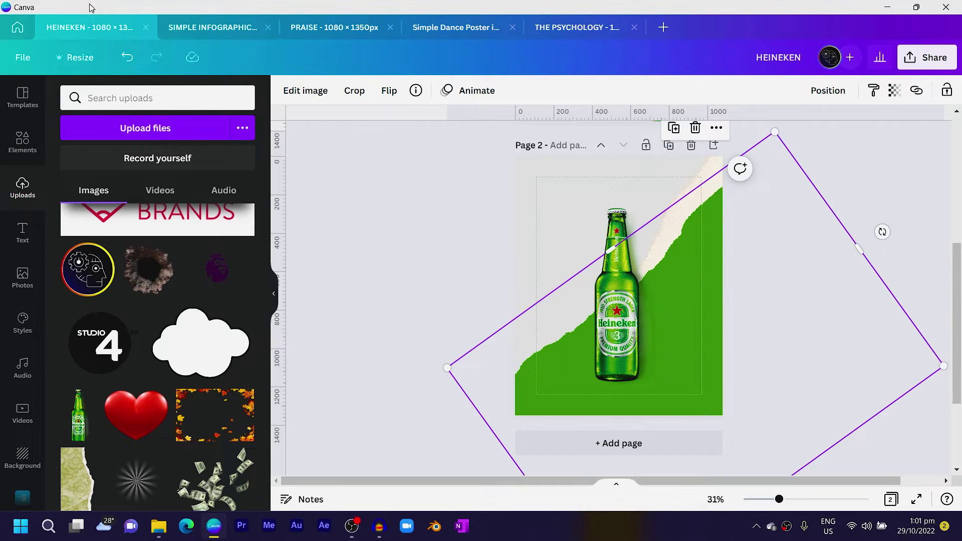
pyautogui.click(305, 91)
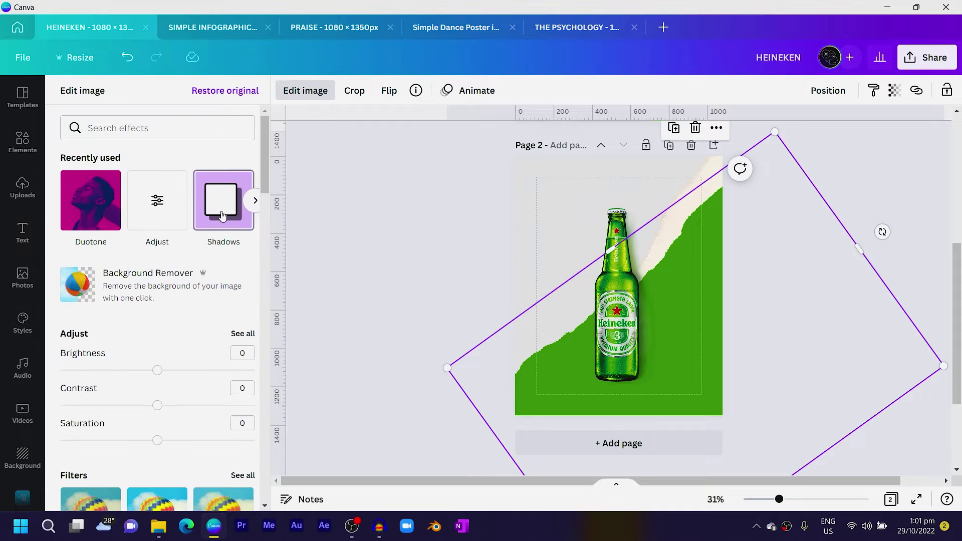
pyautogui.click(222, 216)
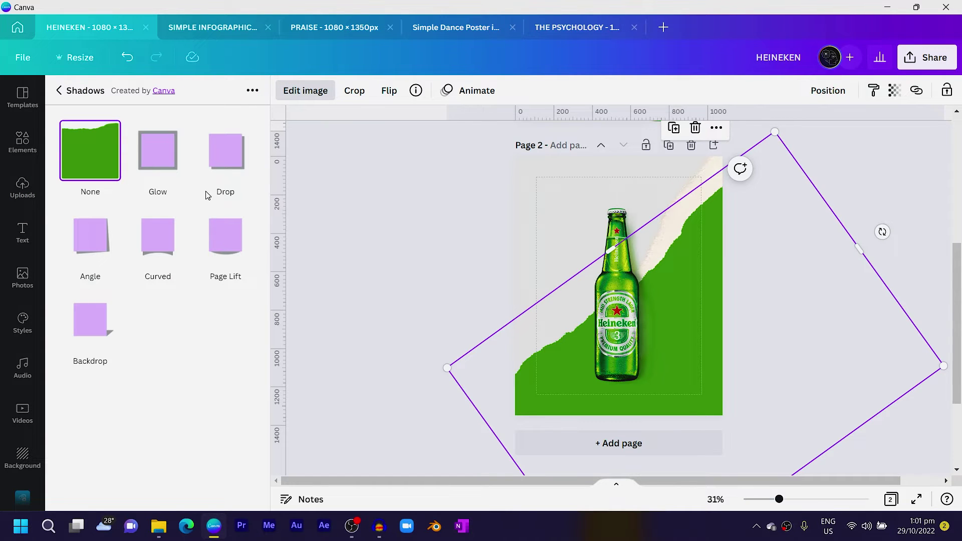
pyautogui.click(220, 160)
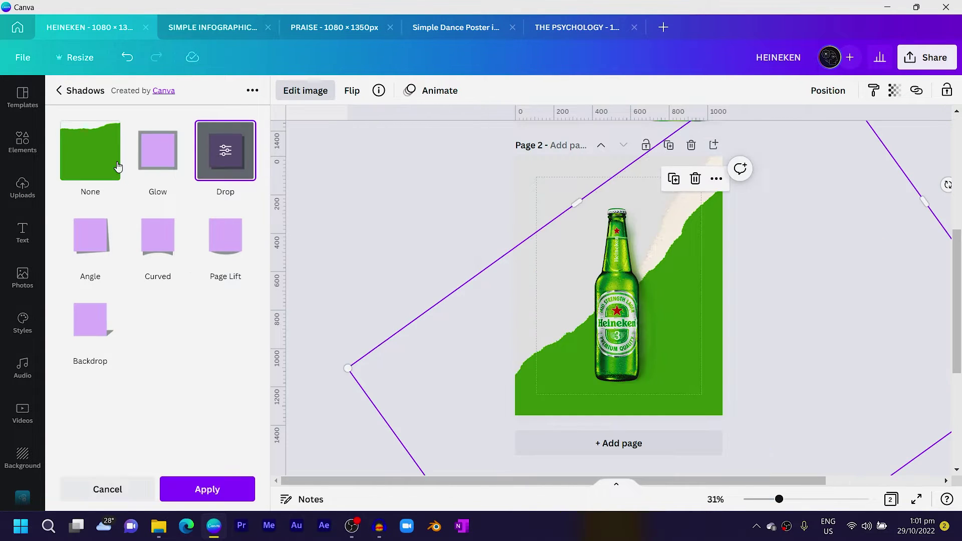
pyautogui.click(226, 158)
pyautogui.click(102, 133)
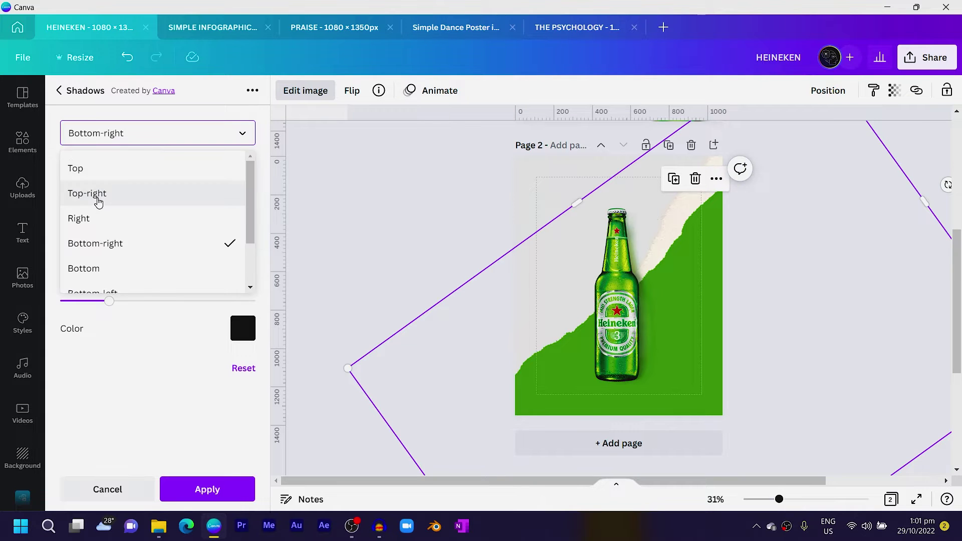
pyautogui.click(98, 193)
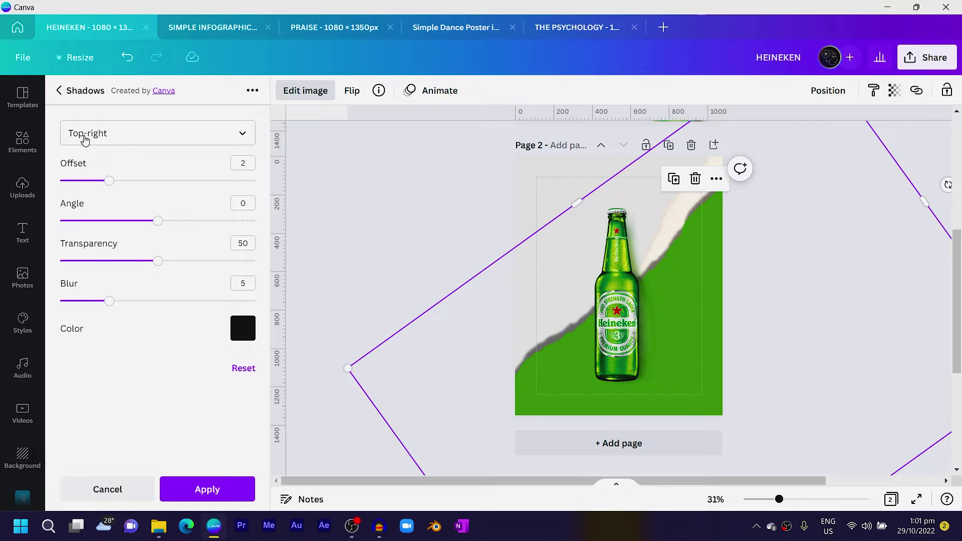
# - Set the torn paper's shadow to blur 11, transparency 27 and offset 1, and apply it
pyautogui.moveTo(109, 301); pyautogui.dragTo(158, 301)
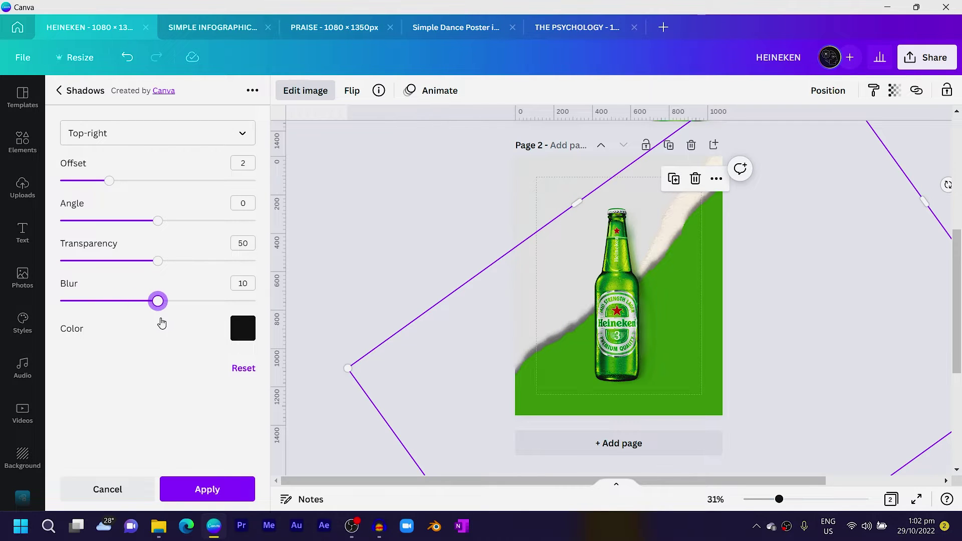
pyautogui.click(106, 262)
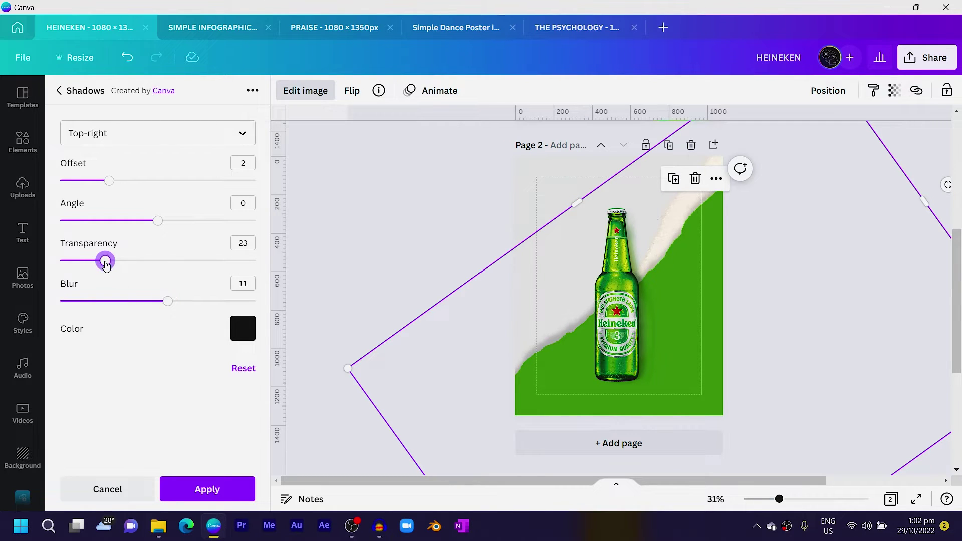
pyautogui.moveTo(109, 181); pyautogui.dragTo(85, 180)
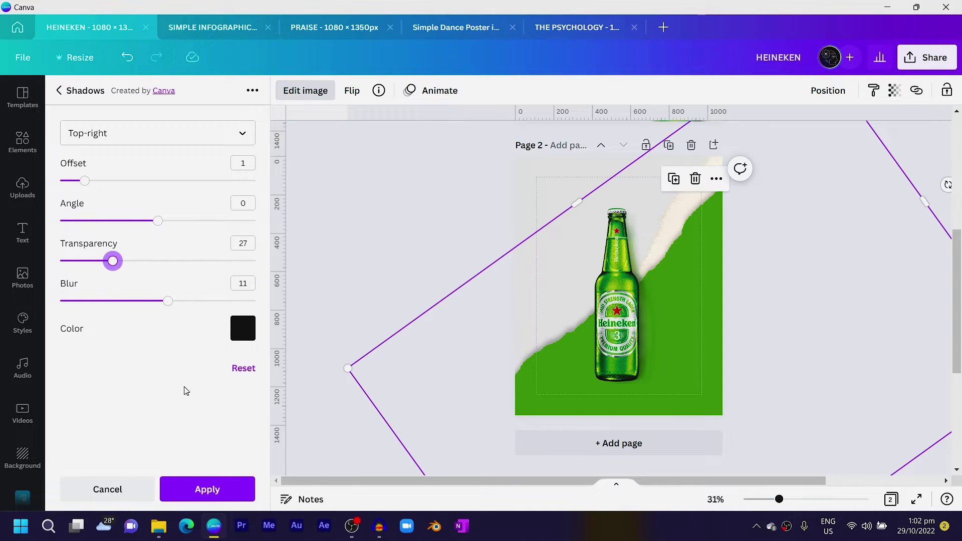
pyautogui.click(207, 490)
pyautogui.click(425, 270)
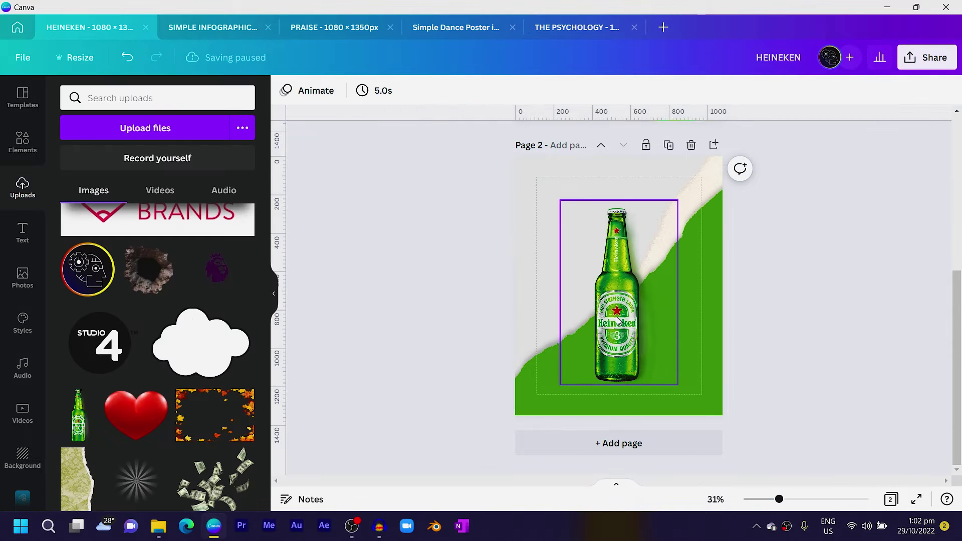
# - Duplicate the bottle twice, placing one copy on each side of the original
pyautogui.click(620, 321)
pyautogui.hotkey('ctrl', 'd')
pyautogui.moveTo(617, 320)
pyautogui.mouseDown()
pyautogui.moveTo(578, 317)
pyautogui.moveTo(633, 314)
pyautogui.mouseUp()
pyautogui.hotkey('ctrl', 'd')
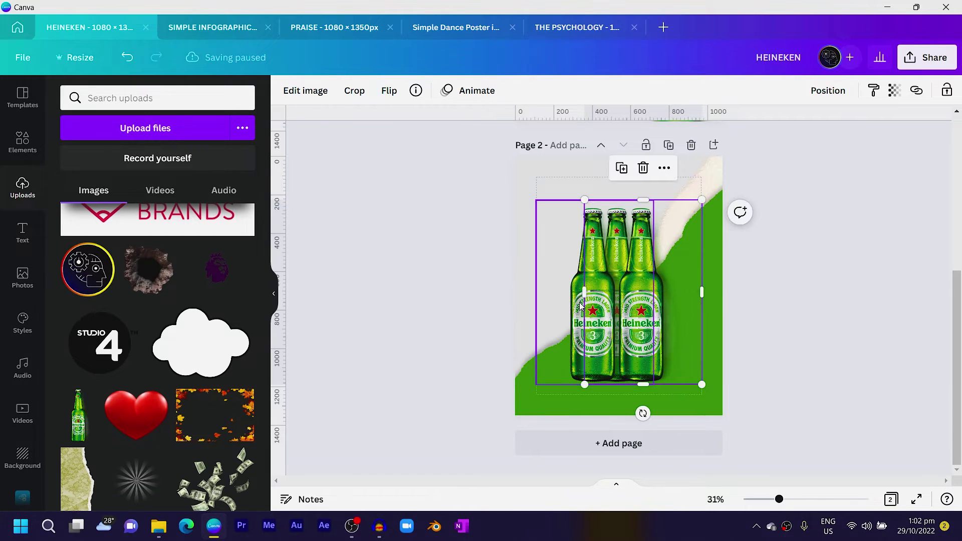
# - Shrink the two side bottles slightly, move them down to the middle bottle's base and send them behind it
pyautogui.keyDown('shift'); pyautogui.click(570, 299); pyautogui.keyUp('shift')
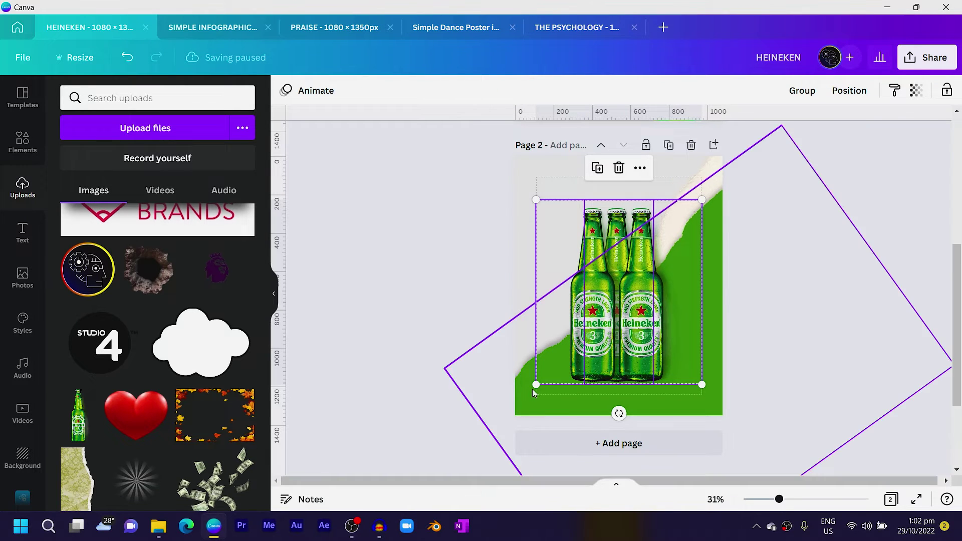
pyautogui.moveTo(536, 384); pyautogui.dragTo(544, 376)
pyautogui.hotkey('shift', 'Down')
pyautogui.hotkey('shift', 'Down')
pyautogui.hotkey('shift', 'Down')
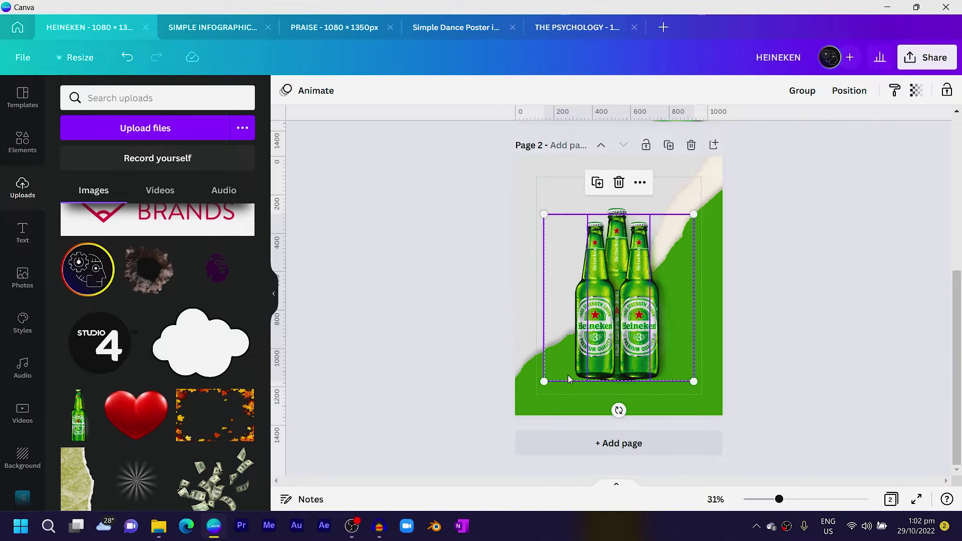
pyautogui.hotkey('ctrl', '[')
pyautogui.click(437, 240)
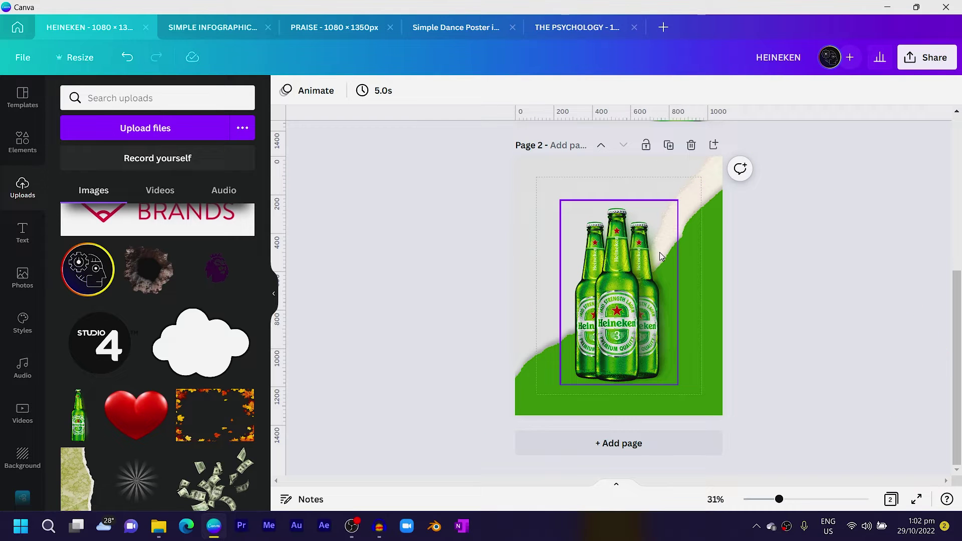
# - Enlarge the three bottles together and reposition them near the centre of the page
pyautogui.click(563, 268)
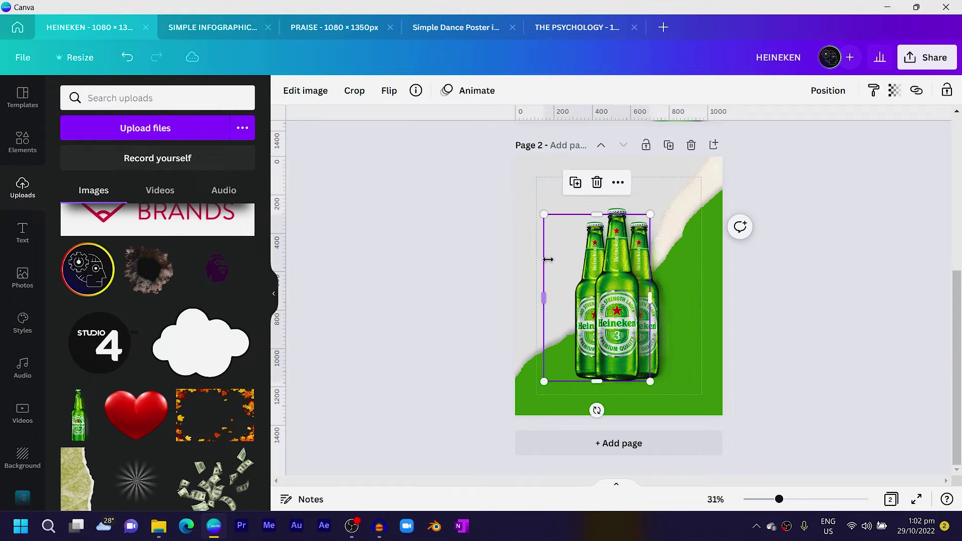
pyautogui.click(602, 259)
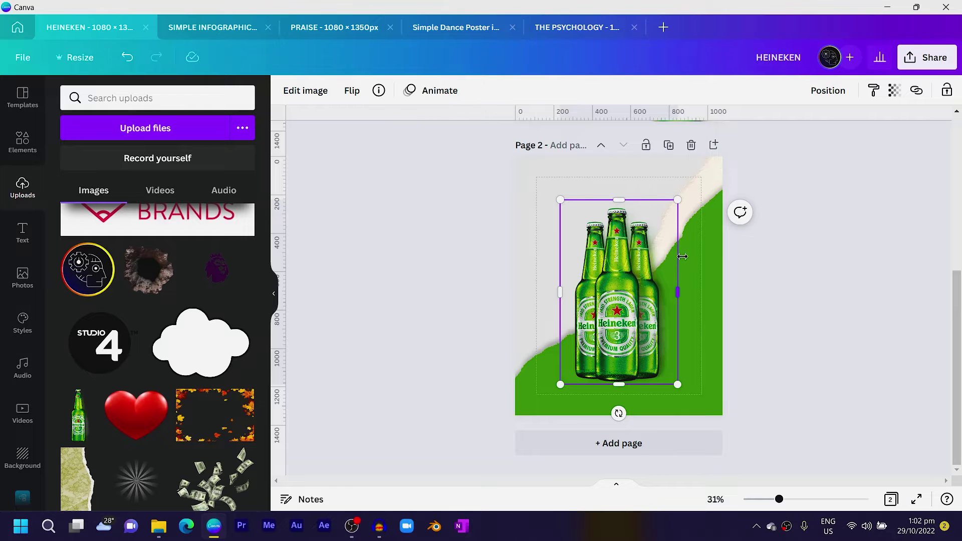
pyautogui.keyDown('shift'); pyautogui.click(592, 263); pyautogui.keyUp('shift')
pyautogui.moveTo(559, 199); pyautogui.dragTo(521, 173)
pyautogui.moveTo(620, 276); pyautogui.dragTo(628, 281)
pyautogui.click(476, 255)
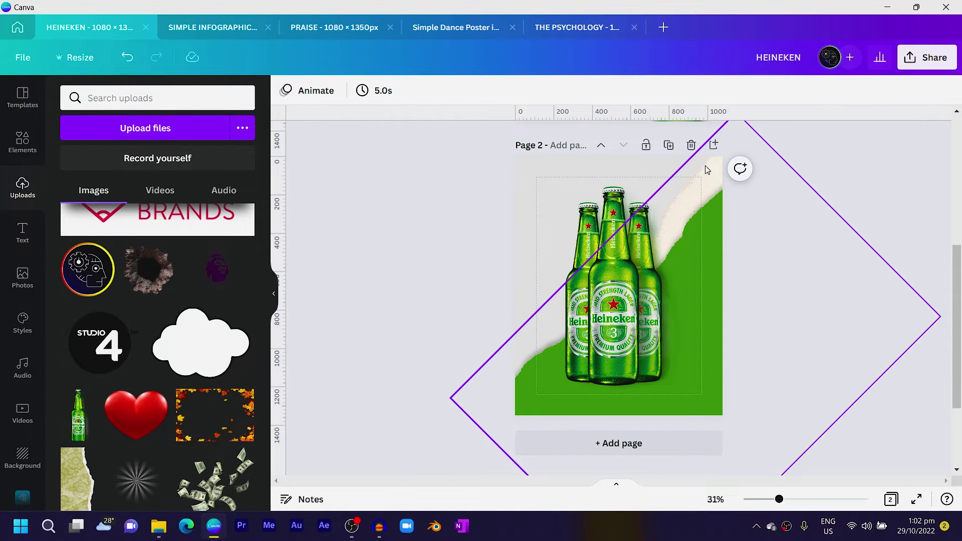
# - Duplicate the cream torn paper, straighten it, shrink it to about page width and move it to the page's bottom edge
pyautogui.click(706, 171)
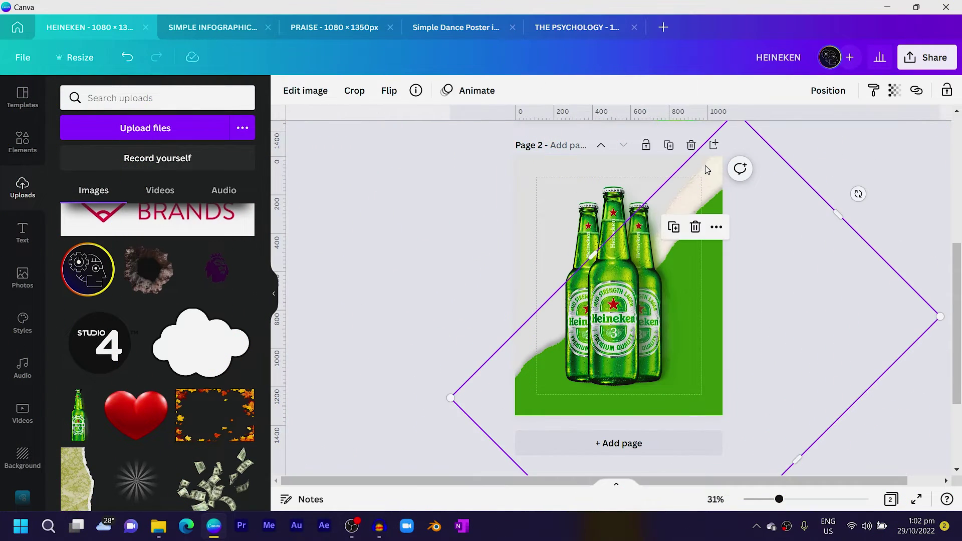
pyautogui.moveTo(861, 197); pyautogui.dragTo(912, 362)
pyautogui.moveTo(666, 315); pyautogui.dragTo(587, 276)
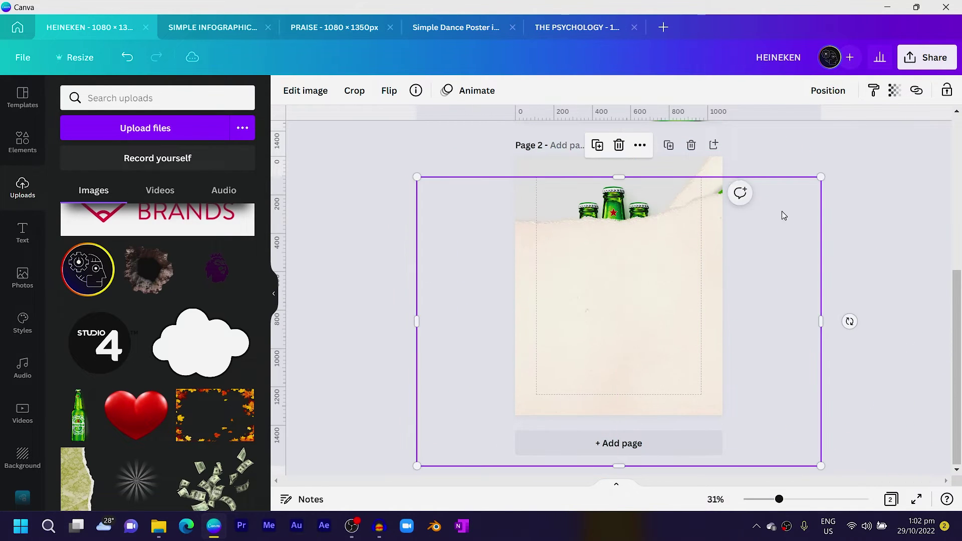
pyautogui.moveTo(820, 175); pyautogui.dragTo(651, 299)
pyautogui.moveTo(563, 338); pyautogui.dragTo(678, 417)
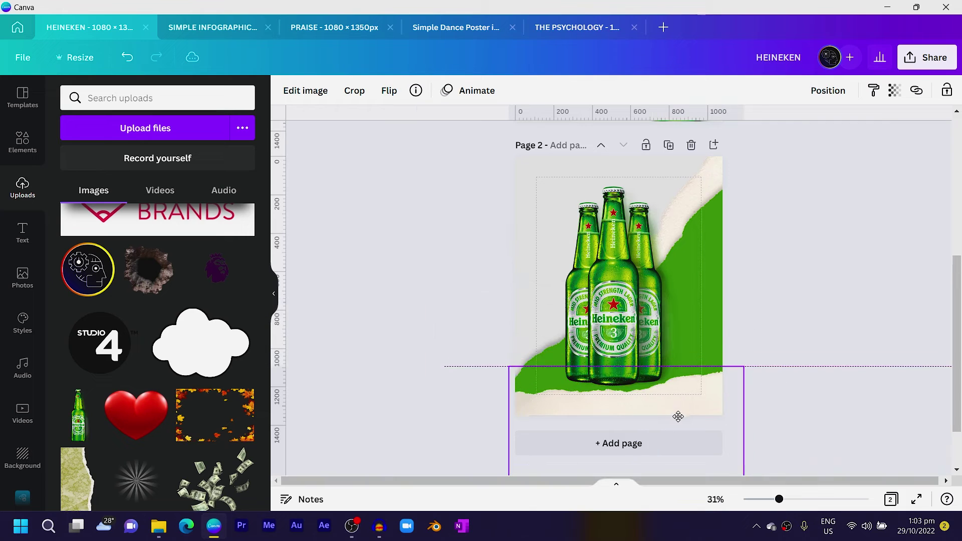
# - Fit the bottom cream torn paper to the page width and adjust its height so it forms a strip along the bottom
pyautogui.scroll(-2, 661, 426)
pyautogui.moveTo(630, 467); pyautogui.dragTo(612, 420)
pyautogui.moveTo(743, 401); pyautogui.dragTo(724, 401)
pyautogui.moveTo(623, 414); pyautogui.dragTo(621, 422)
pyautogui.hotkey('shift', 'Up')
pyautogui.hotkey('shift', 'Up')
pyautogui.hotkey('shift', 'Up')
pyautogui.hotkey('shift', 'Up')
pyautogui.hotkey('shift', 'Up')
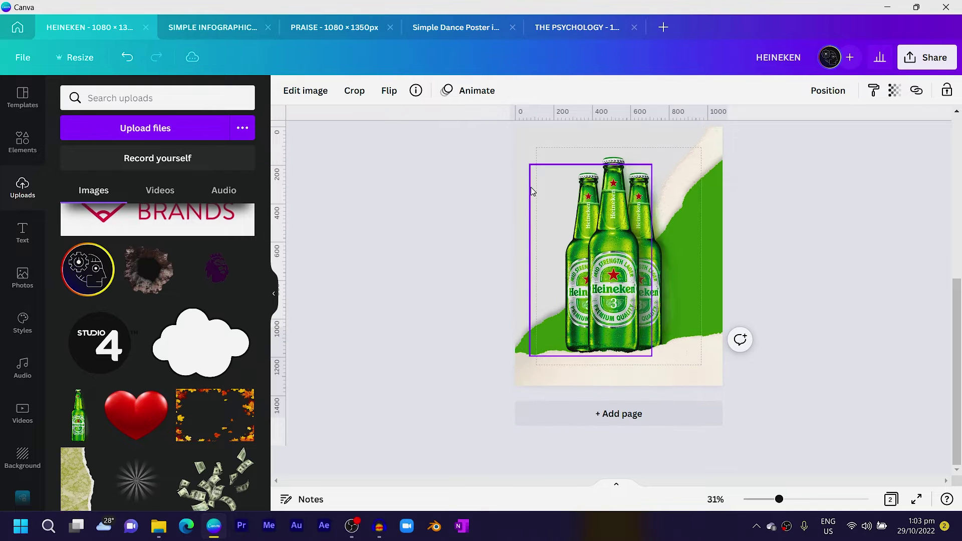
# - Select all three bottles together and nudge them up, clear of the bottom torn-paper strip
pyautogui.moveTo(485, 156); pyautogui.dragTo(717, 163)
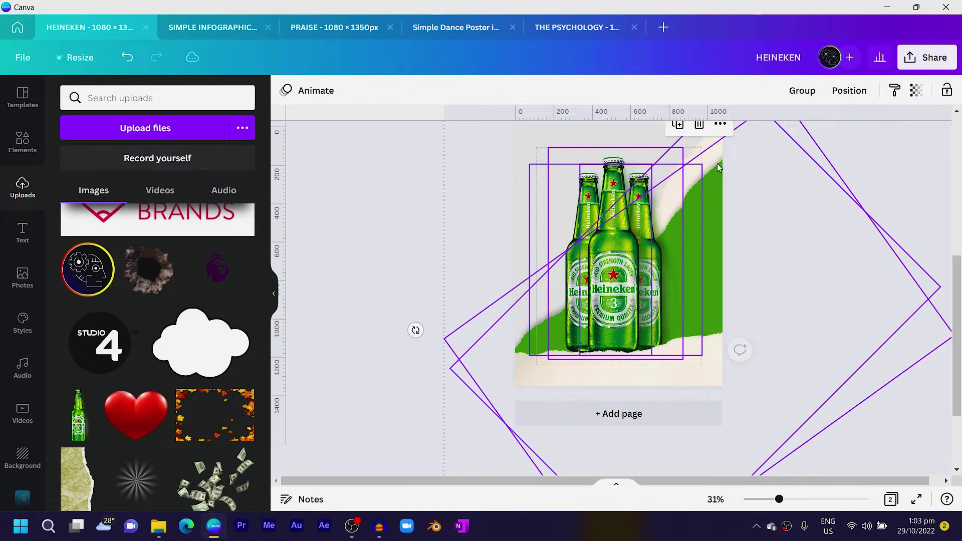
pyautogui.scroll(1, 794, 202)
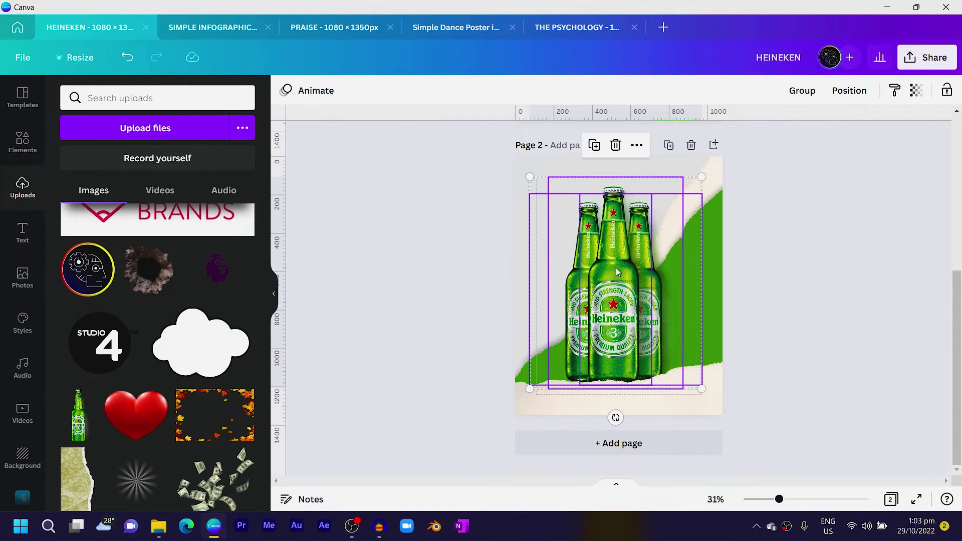
pyautogui.hotkey('shift', 'Up')
pyautogui.hotkey('shift', 'Up')
pyautogui.hotkey('shift', 'Up')
pyautogui.hotkey('shift', 'Up')
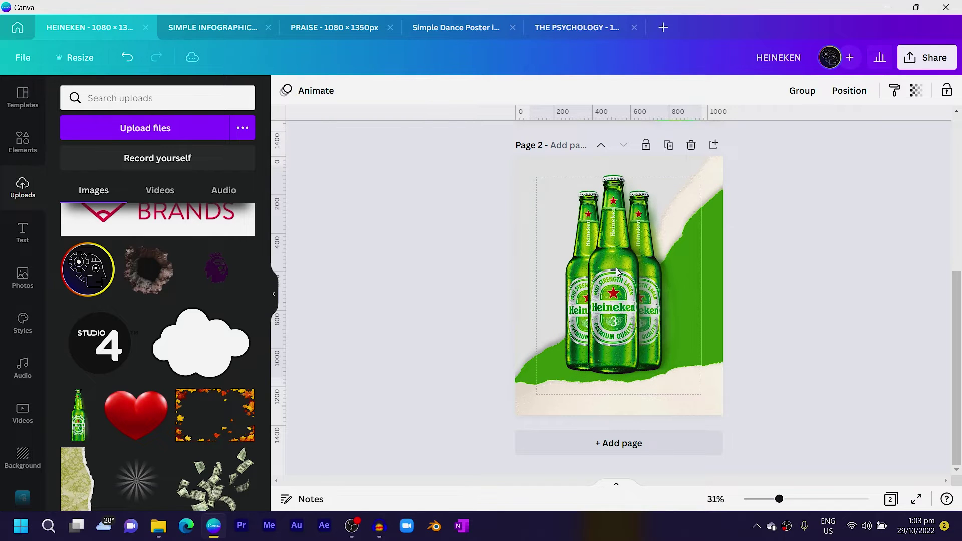
pyautogui.hotkey('ctrl', 'a')
pyautogui.click(447, 244)
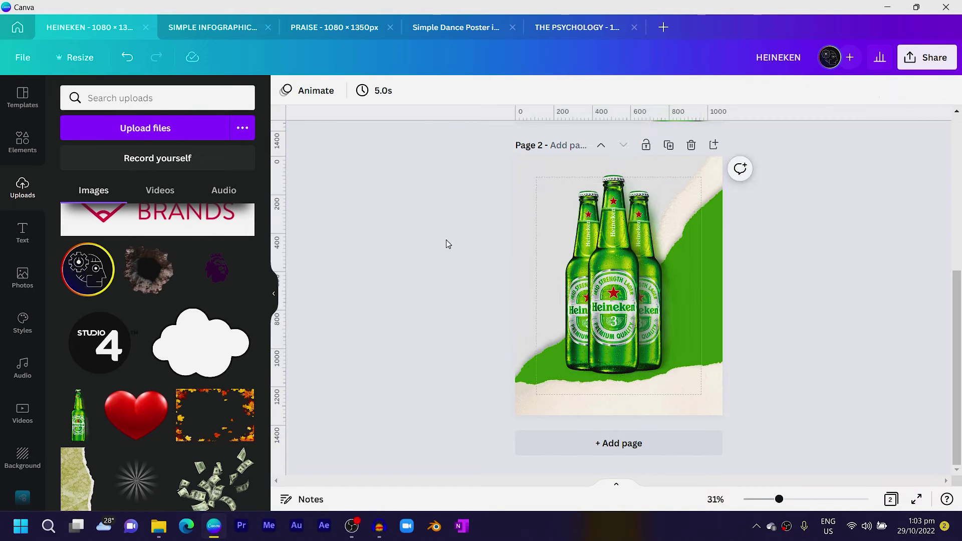
# - Add a text box to page 2 that reads "HEINEKEN"
pyautogui.scroll(2, 435, 237)
pyautogui.scroll(-2, 436, 238)
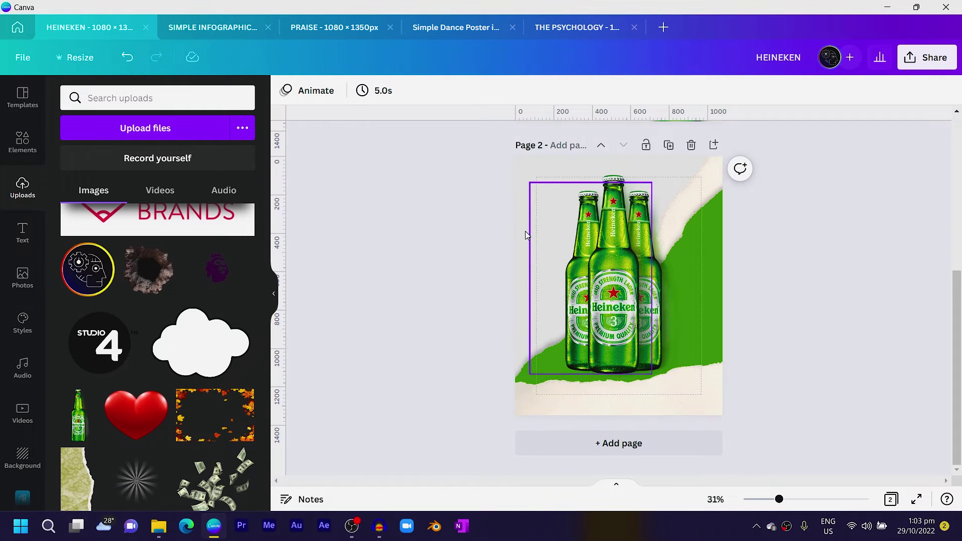
pyautogui.press('t')
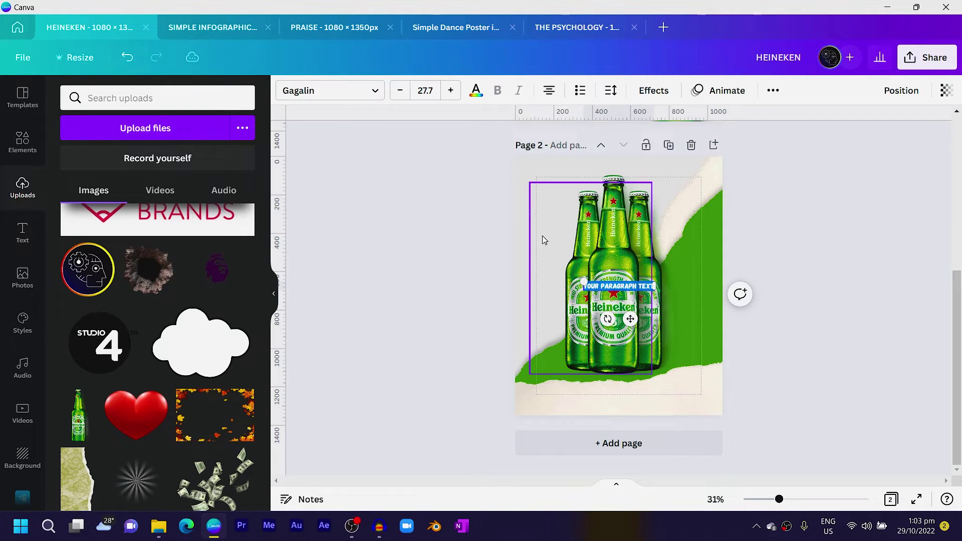
pyautogui.press('capslock')
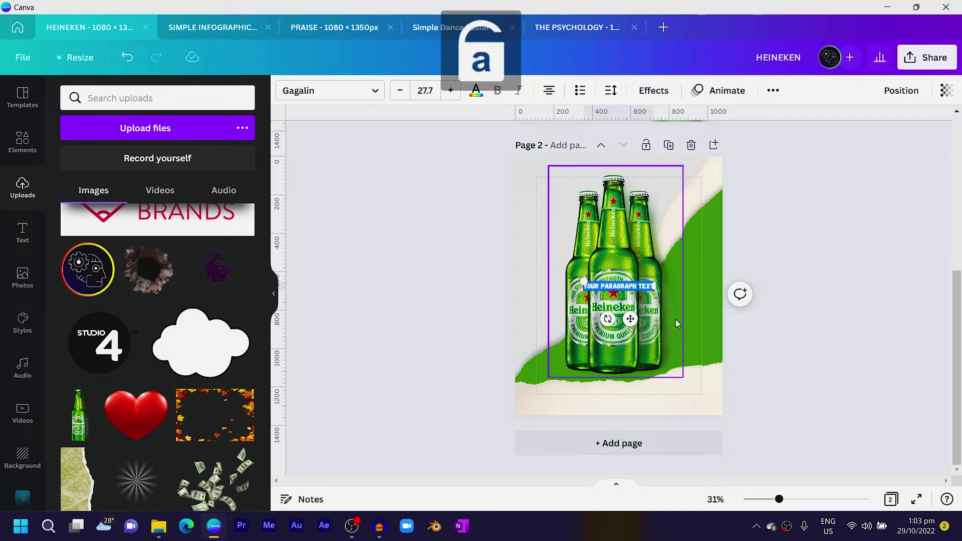
pyautogui.press('BackSpace')
pyautogui.write('HEINEKEN')
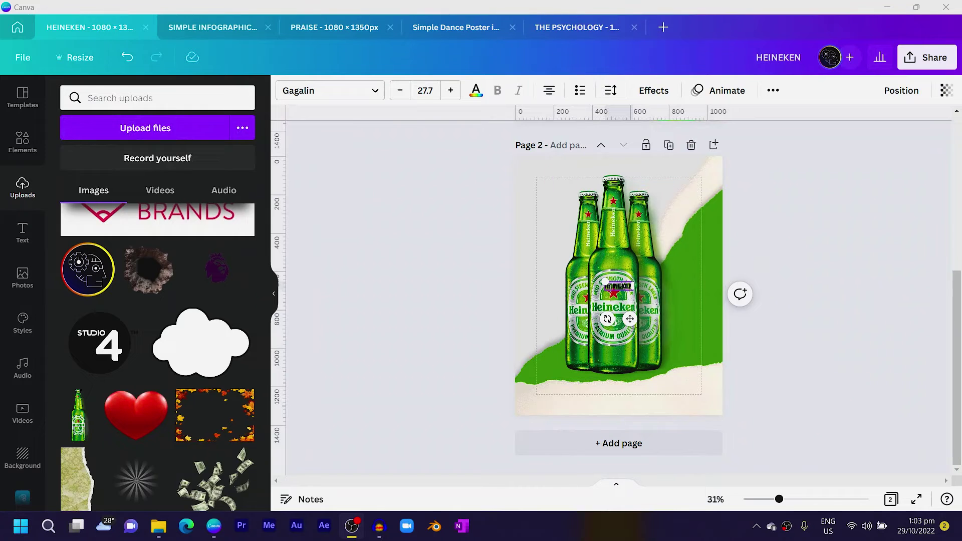
# - Enlarge the HEINEKEN text to size 206 so it spans the page width, and place it at the top of the page
pyautogui.moveTo(604, 281); pyautogui.dragTo(446, 188)
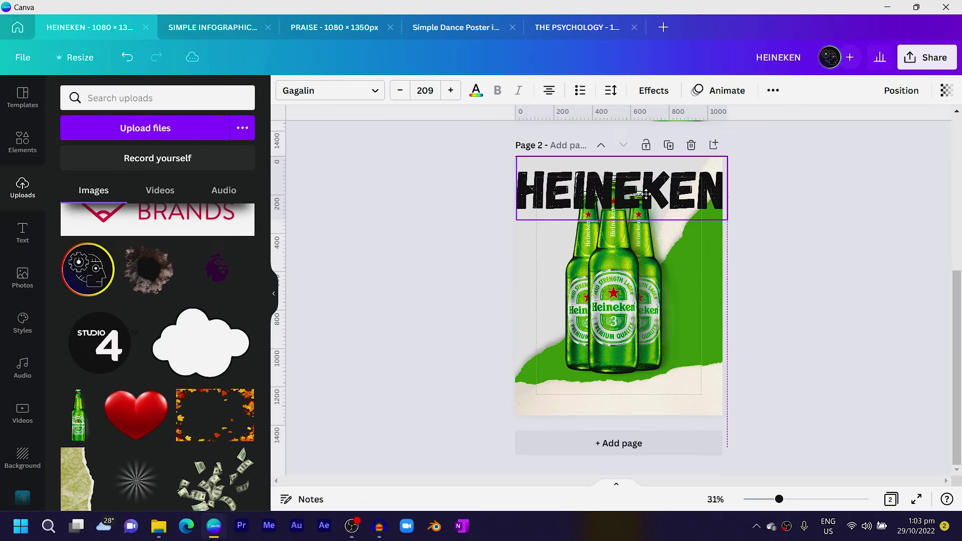
pyautogui.moveTo(644, 197); pyautogui.dragTo(649, 196)
pyautogui.moveTo(733, 220); pyautogui.dragTo(726, 216)
pyautogui.moveTo(519, 217); pyautogui.dragTo(509, 217)
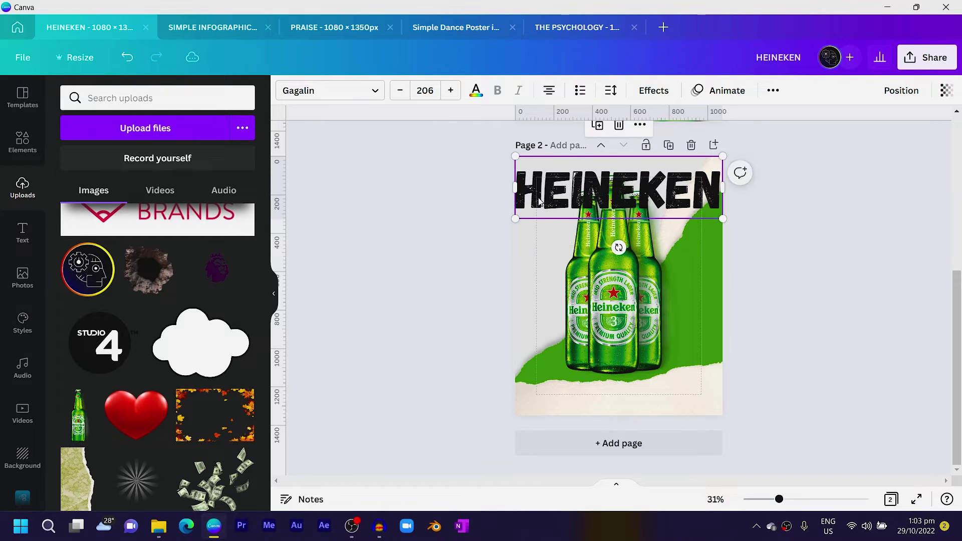
# - Duplicate the HEINEKEN text five times, stacking the copies evenly spaced down the full page
pyautogui.hotkey('ctrl', 'd')
pyautogui.moveTo(549, 191); pyautogui.dragTo(543, 223)
pyautogui.hotkey('ctrl', 'd')
pyautogui.hotkey('ctrl', 'd')
pyautogui.hotkey('ctrl', 'd')
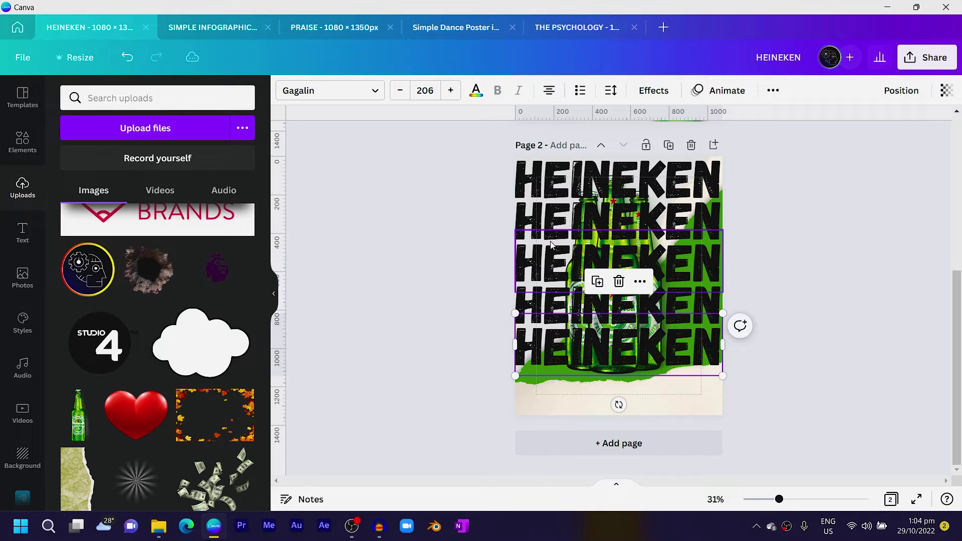
pyautogui.hotkey('ctrl', 'd')
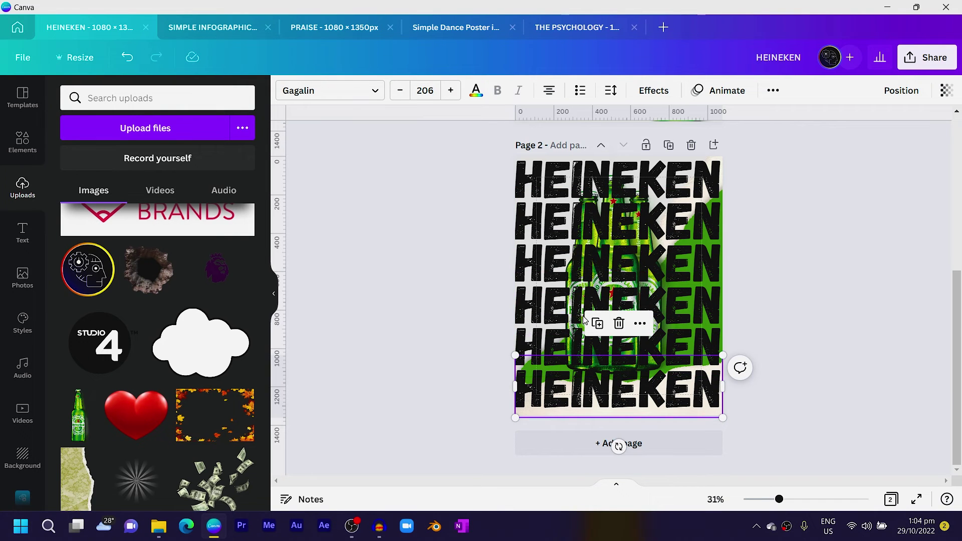
# - Try to recolour all six HEINEKEN lines together with the dark green document colour
pyautogui.keyDown('shift'); pyautogui.click(542, 343); pyautogui.keyUp('shift')
pyautogui.keyDown('shift'); pyautogui.click(540, 295); pyautogui.keyUp('shift')
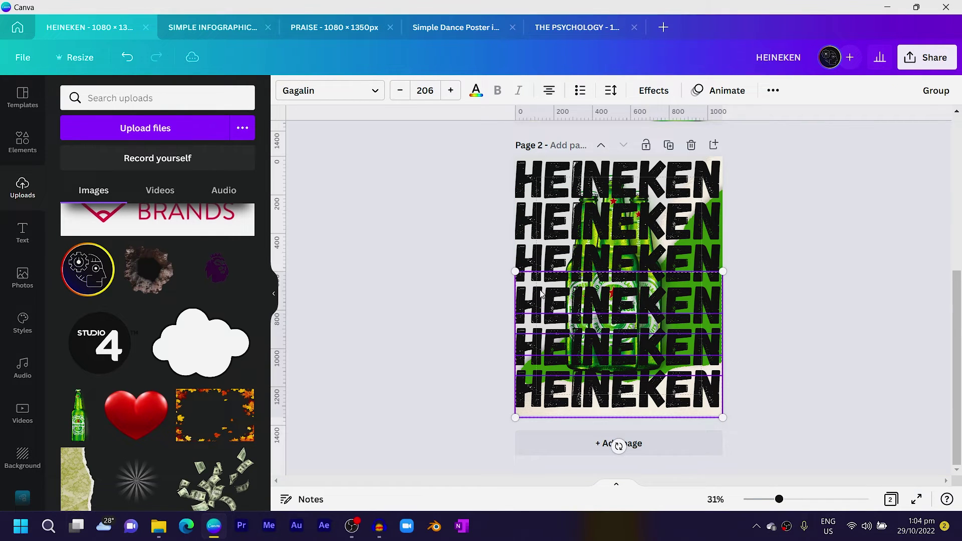
pyautogui.keyDown('shift'); pyautogui.click(541, 265); pyautogui.keyUp('shift')
pyautogui.keyDown('shift'); pyautogui.click(542, 220); pyautogui.keyUp('shift')
pyautogui.keyDown('shift'); pyautogui.click(541, 178); pyautogui.keyUp('shift')
pyautogui.click(475, 92)
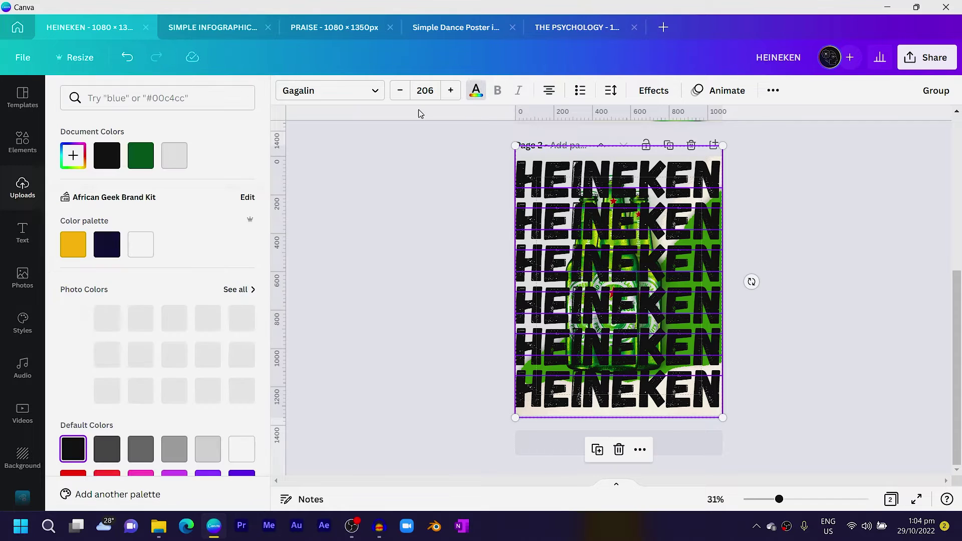
pyautogui.click(142, 157)
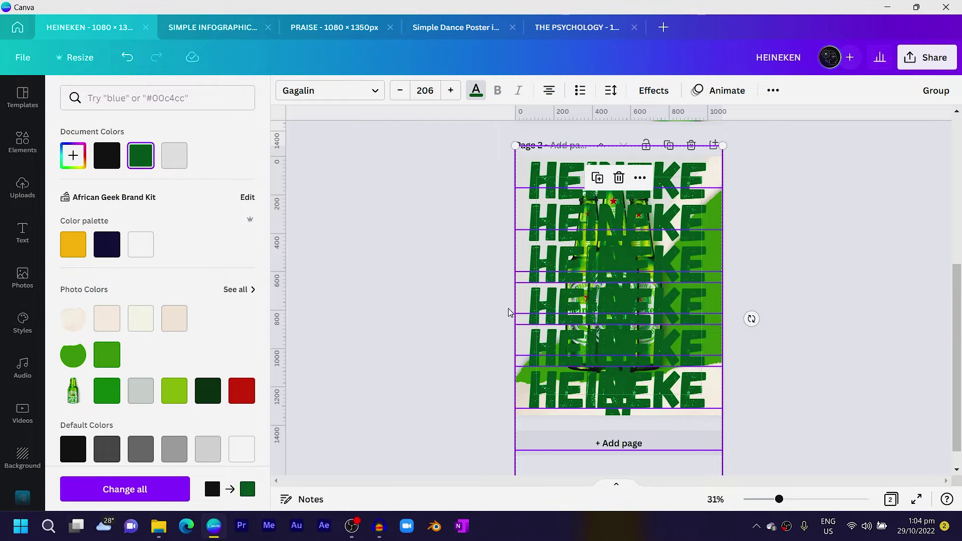
pyautogui.click(423, 196)
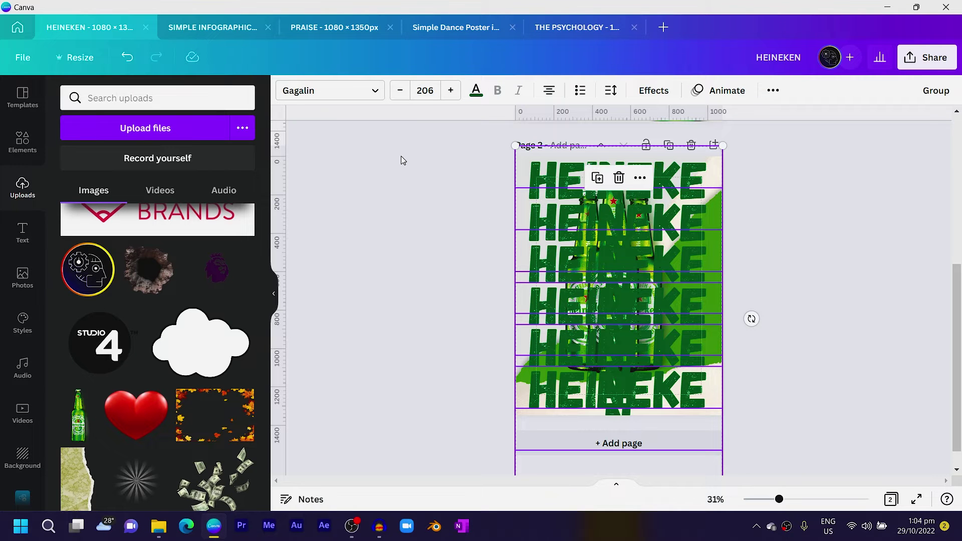
pyautogui.hotkey('ctrl', 'z')
# - Recolour only the topmost HEINEKEN line with the dark green document colour
pyautogui.click(425, 188)
pyautogui.click(577, 176)
pyautogui.click(476, 91)
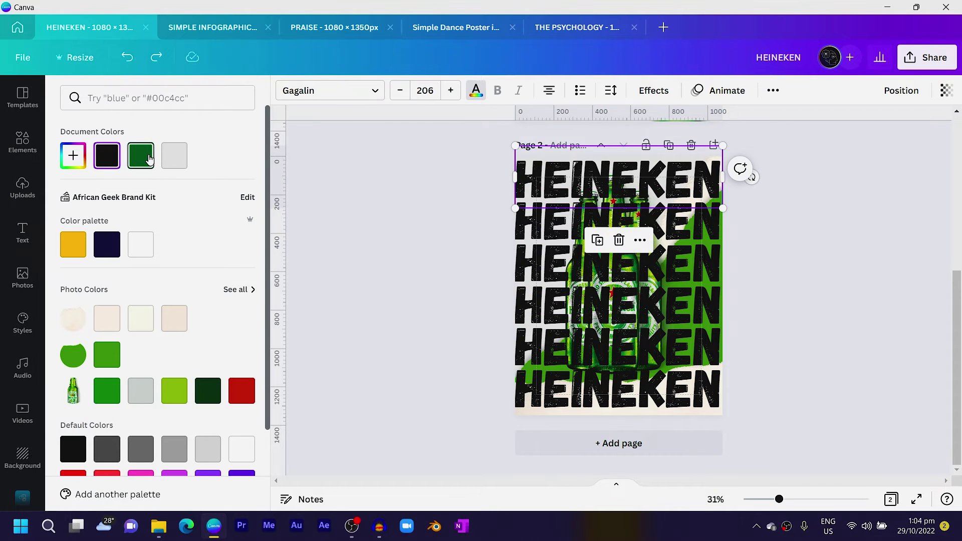
pyautogui.click(149, 159)
pyautogui.moveTo(511, 201); pyautogui.dragTo(506, 201)
# - Delete the five remaining black HEINEKEN lines from page 2
pyautogui.click(534, 235)
pyautogui.press('Delete')
pyautogui.click(535, 249)
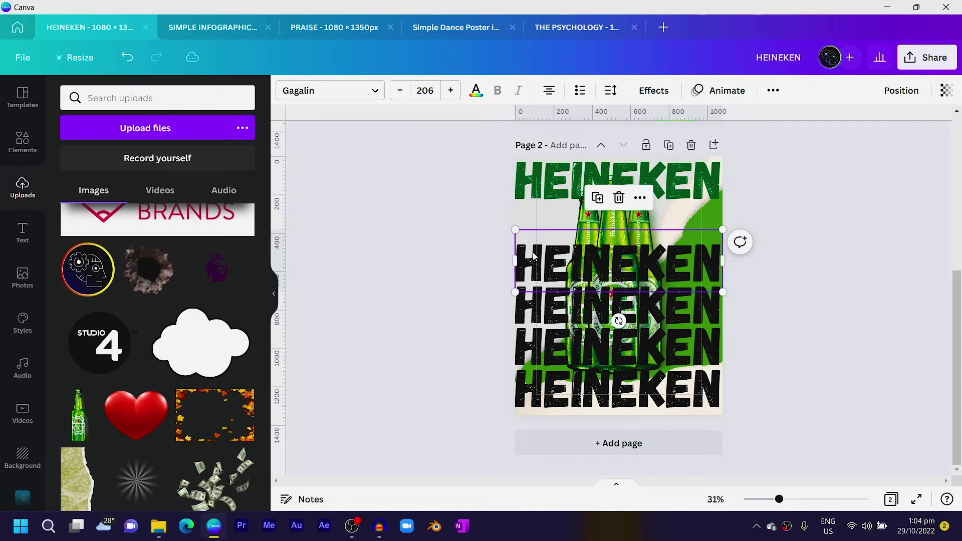
pyautogui.press('Delete')
pyautogui.click(540, 290)
pyautogui.press('Delete')
pyautogui.click(548, 358)
pyautogui.press('Delete')
pyautogui.click(544, 353)
pyautogui.press('Delete')
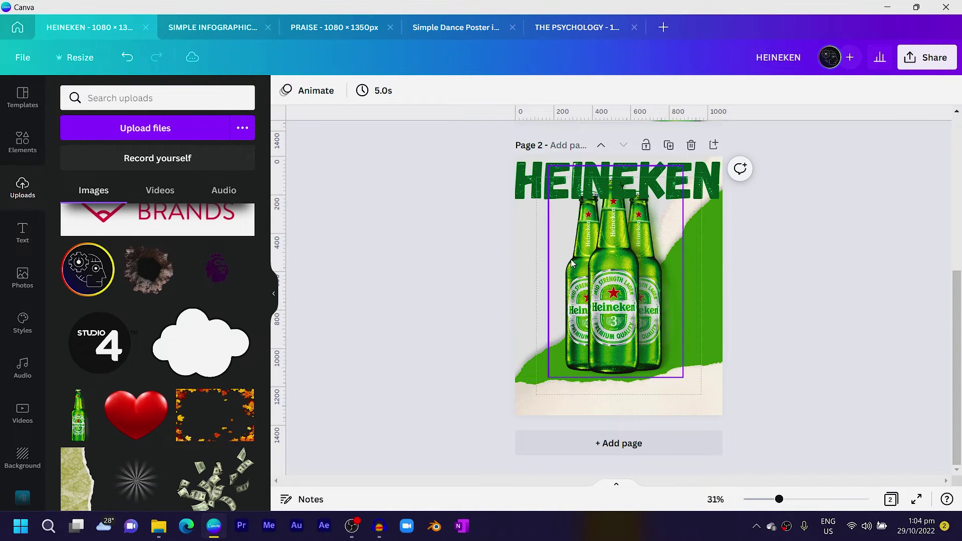
# - Duplicate the green HEINEKEN line six times, stacking the copies evenly down the full page
pyautogui.click(562, 191)
pyautogui.hotkey('ctrl', 'd')
pyautogui.moveTo(561, 192); pyautogui.dragTo(556, 227)
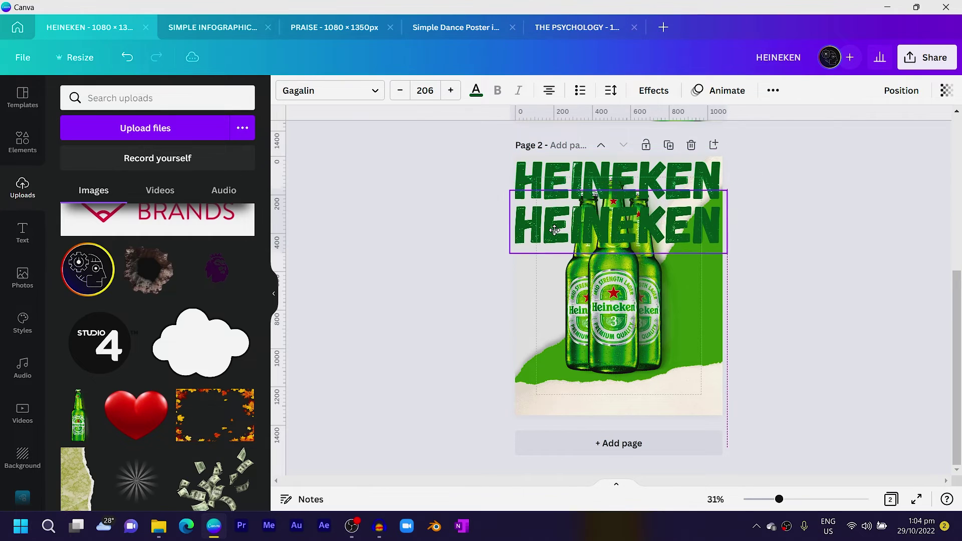
pyautogui.hotkey('ctrl', 'd')
pyautogui.hotkey('ctrl', 'd')
pyautogui.hotkey('ctrl', 'd')
pyautogui.hotkey('ctrl', 'd')
pyautogui.hotkey('ctrl', 'd')
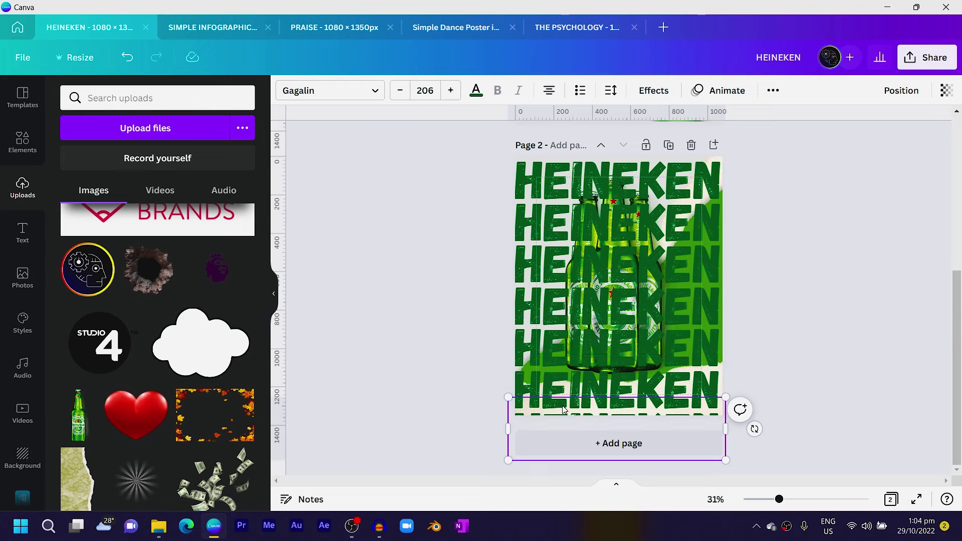
# - Select all the green HEINEKEN lines together and send them behind the bottles and torn-paper shapes
pyautogui.keyDown('shift'); pyautogui.click(550, 370); pyautogui.keyUp('shift')
pyautogui.keyDown('shift'); pyautogui.click(538, 341); pyautogui.keyUp('shift')
pyautogui.keyDown('shift'); pyautogui.click(547, 311); pyautogui.keyUp('shift')
pyautogui.keyDown('shift'); pyautogui.click(544, 256); pyautogui.keyUp('shift')
pyautogui.keyDown('shift'); pyautogui.click(538, 217); pyautogui.keyUp('shift')
pyautogui.keyDown('shift'); pyautogui.click(531, 176); pyautogui.keyUp('shift')
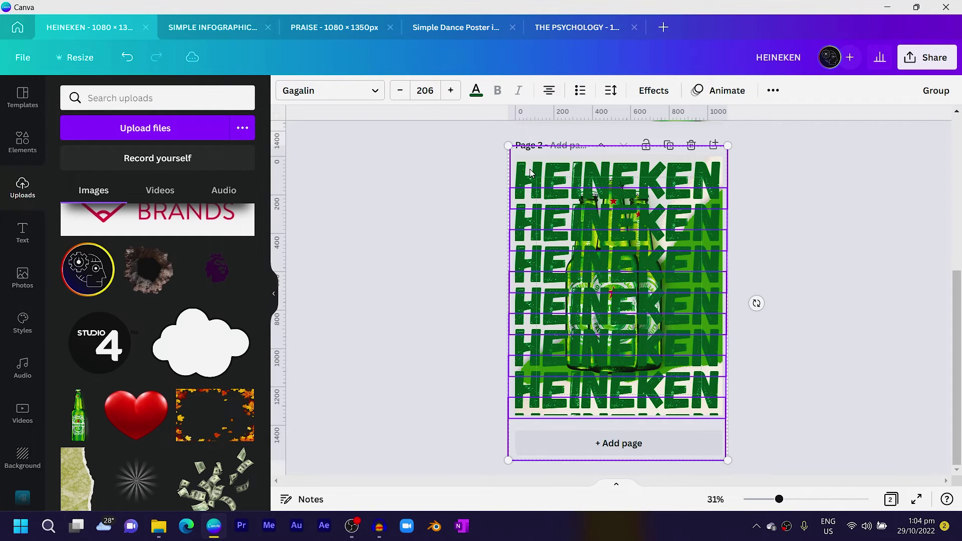
pyautogui.rightClick(529, 171)
pyautogui.click(590, 321)
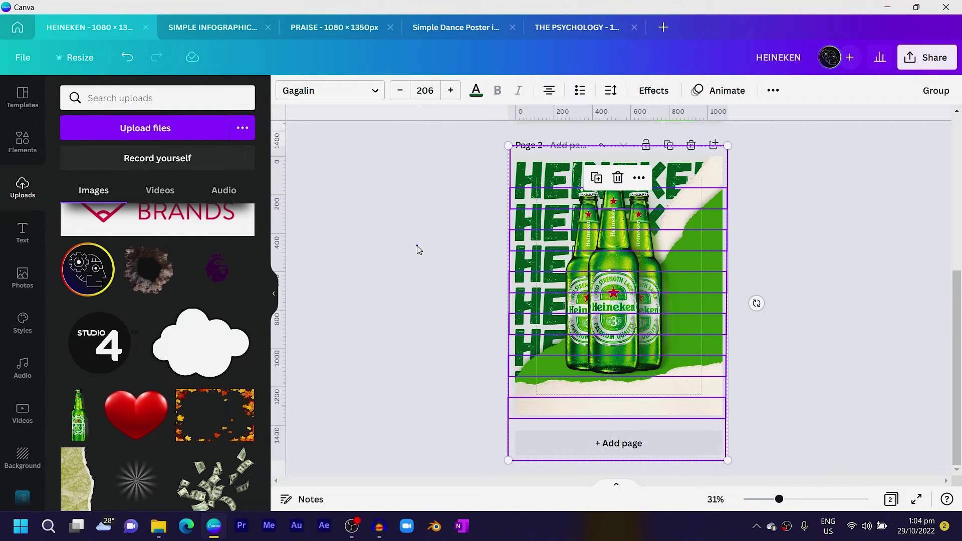
pyautogui.click(420, 247)
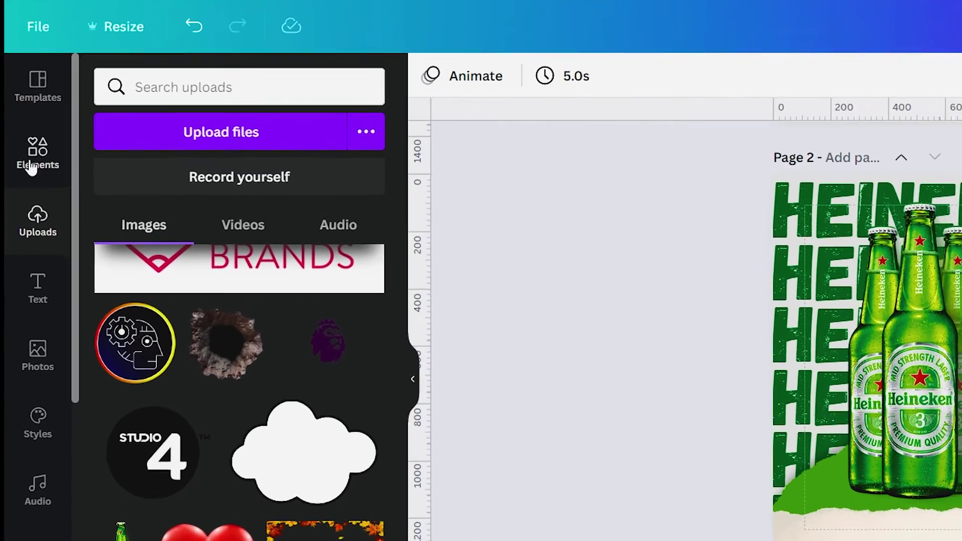
# - Search the elements for "paper" and place the white torn-paper scrap over the right-hand bottle's upper part
pyautogui.click(19, 148)
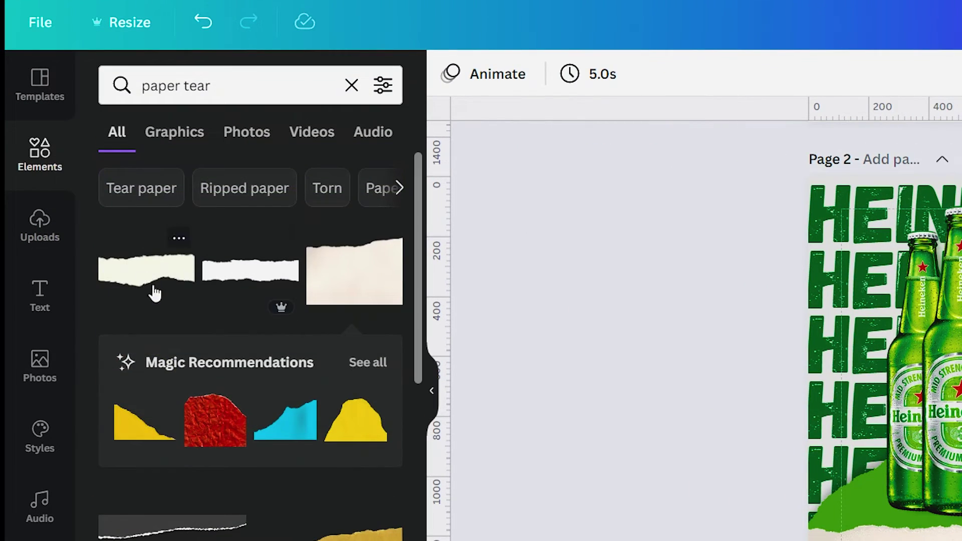
pyautogui.click(276, 77)
pyautogui.press('Return')
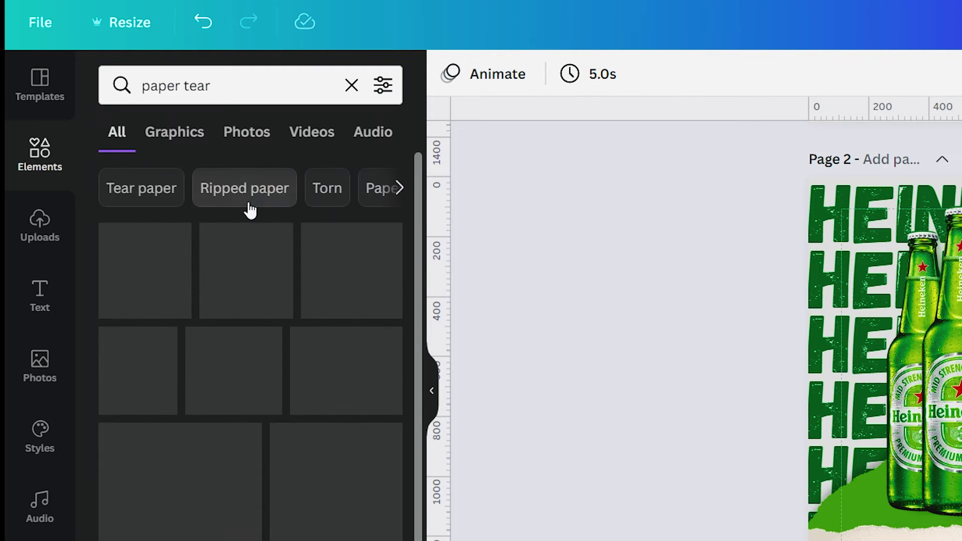
pyautogui.moveTo(220, 87); pyautogui.dragTo(173, 67)
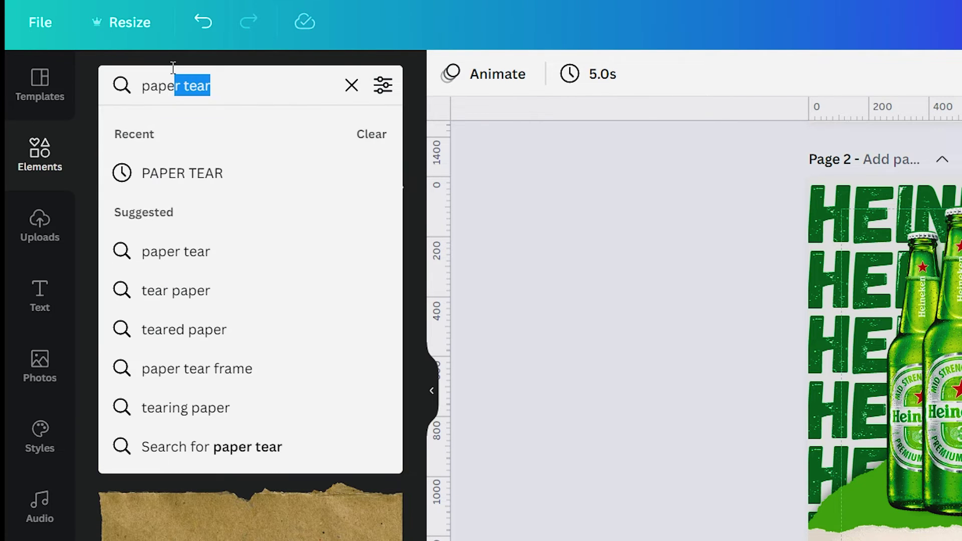
pyautogui.press('BackSpace')
pyautogui.press('BackSpace')
pyautogui.press('BackSpace')
pyautogui.press('Return')
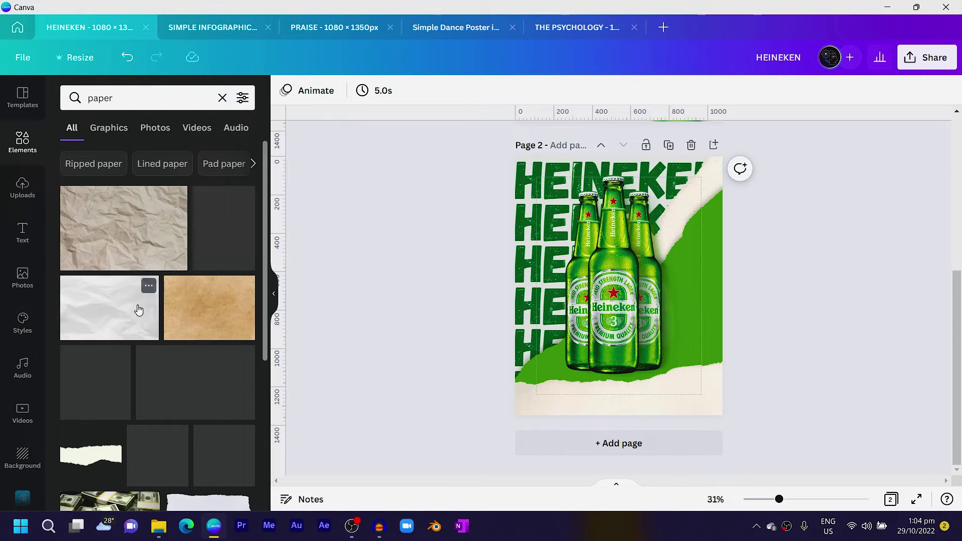
pyautogui.scroll(-4, 150, 325)
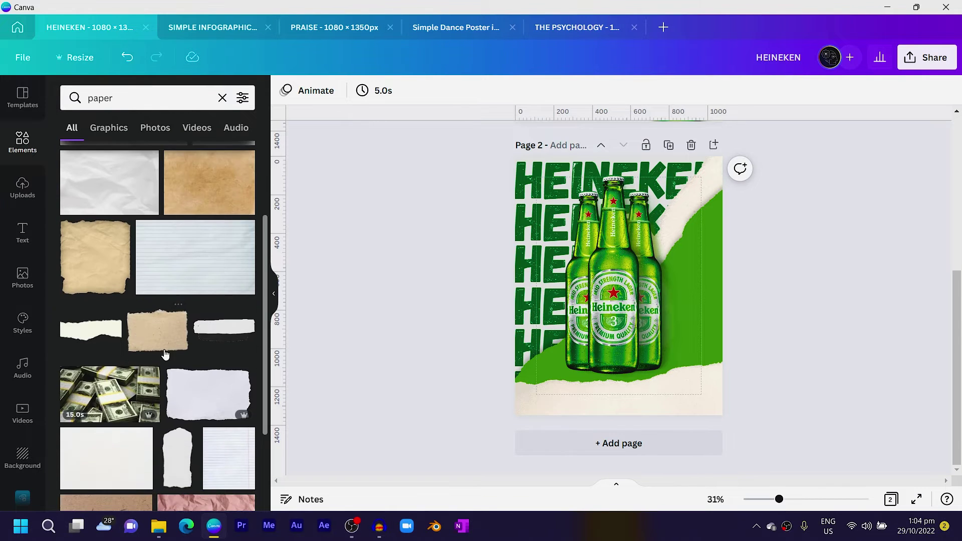
pyautogui.click(199, 343)
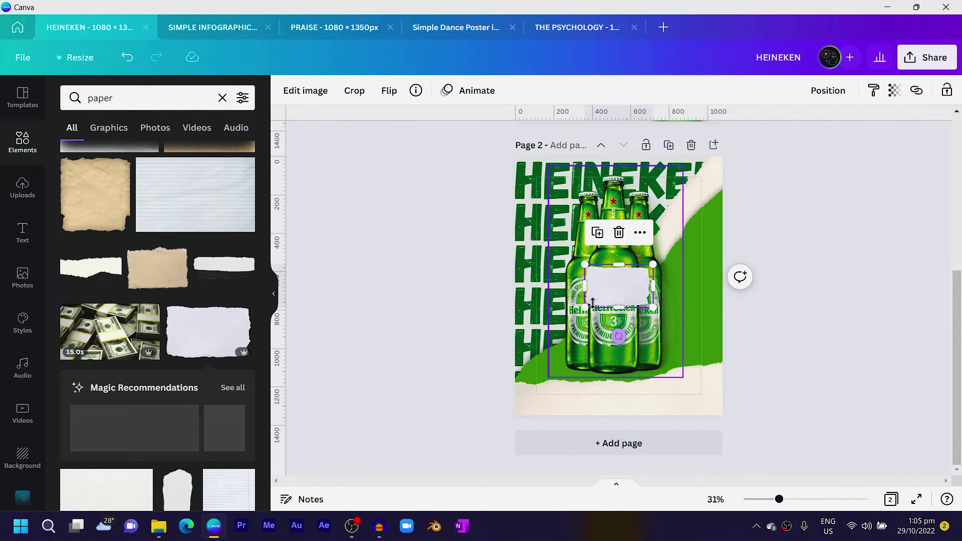
pyautogui.moveTo(615, 293); pyautogui.dragTo(658, 268)
# - Try to copy the SERVE WHILE CHILLED and $5.50 texts from page 1 to page 2
pyautogui.scroll(5, 658, 271)
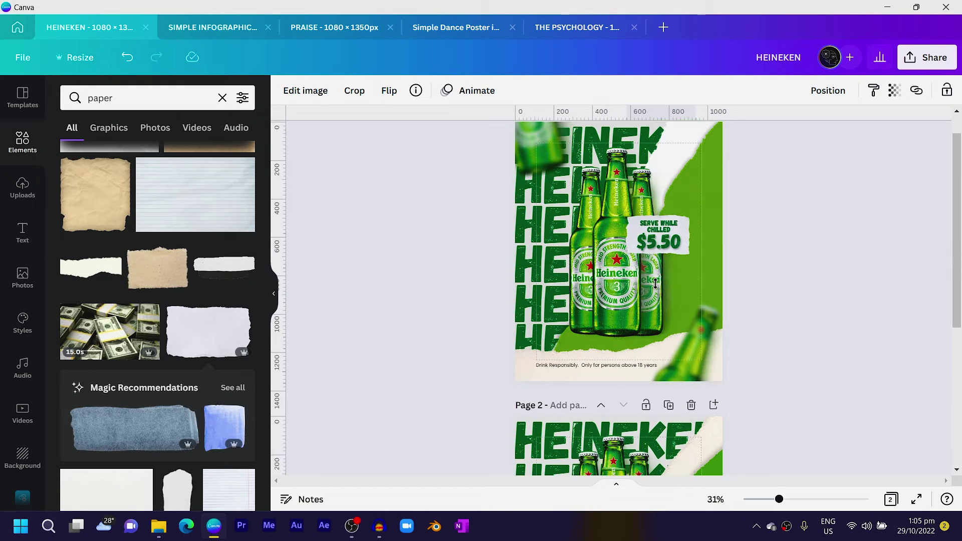
pyautogui.click(657, 263)
pyautogui.keyDown('shift'); pyautogui.click(663, 284); pyautogui.keyUp('shift')
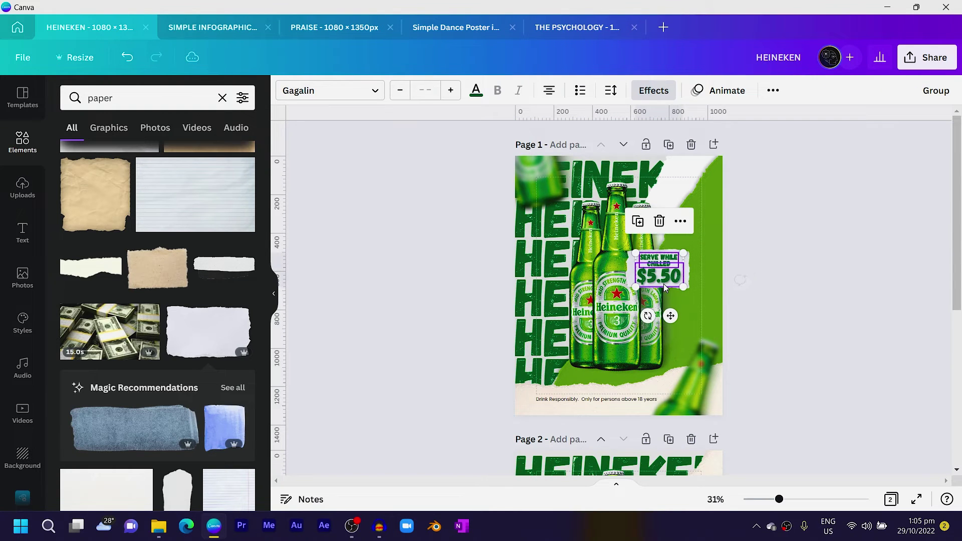
pyautogui.scroll(-4, 660, 284)
pyautogui.scroll(-2, 658, 283)
pyautogui.hotkey('ctrl', 'f')
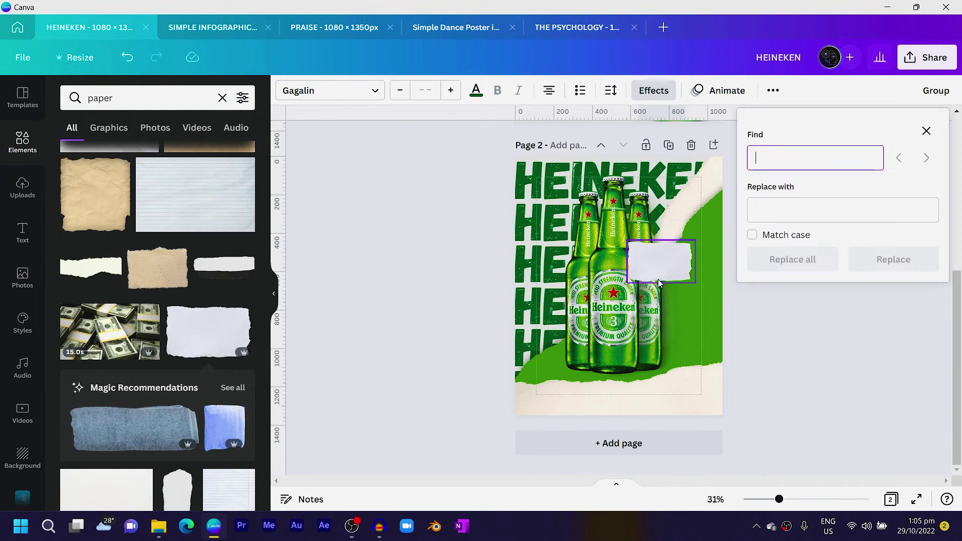
pyautogui.press('Escape')
pyautogui.click(771, 278)
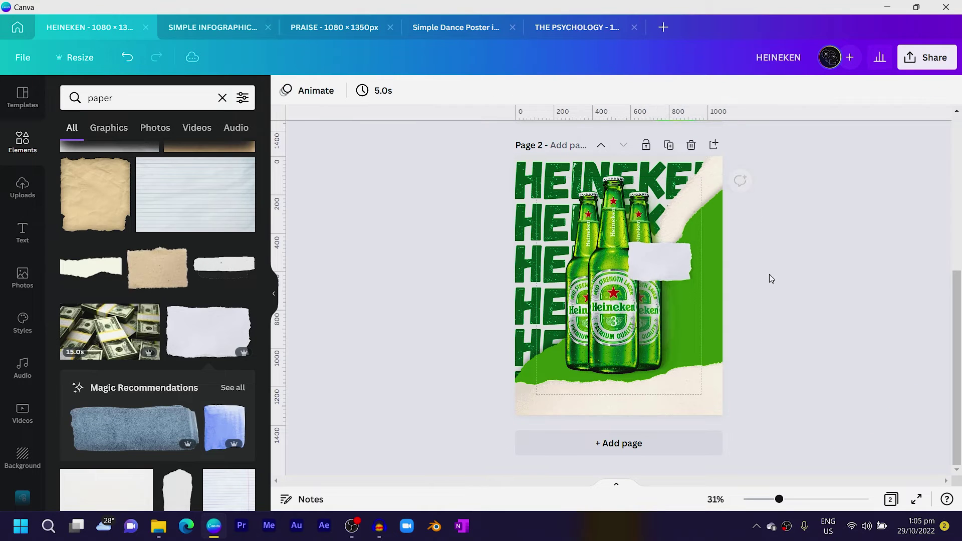
pyautogui.hotkey('ctrl', 'v')
pyautogui.press('Delete')
# - Copy the SERVE WHILE CHILLED and $5.50 texts from page 1 and centre them on page 2's white paper scrap
pyautogui.scroll(6, 689, 292)
pyautogui.click(660, 273)
pyautogui.hotkey('ctrl', 'z')
pyautogui.click(671, 256)
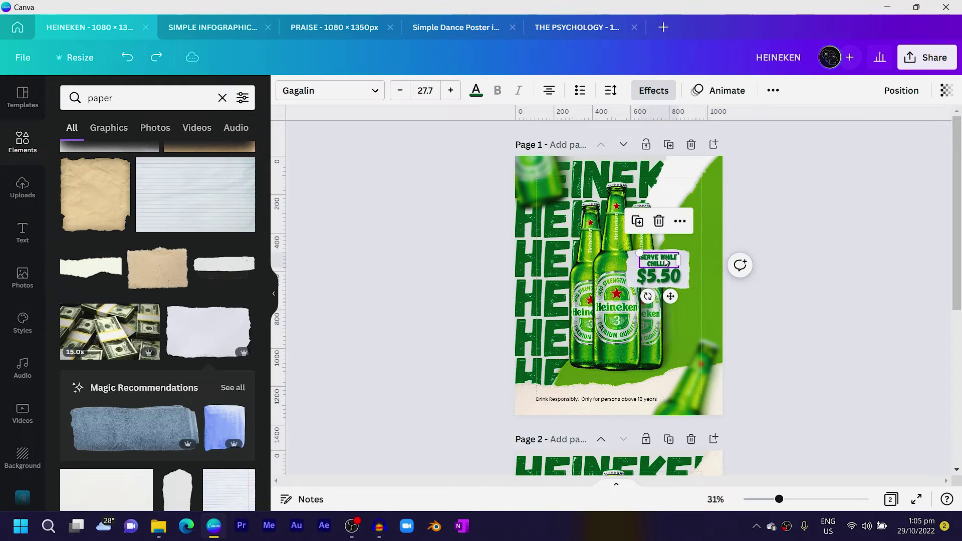
pyautogui.scroll(-6, 668, 270)
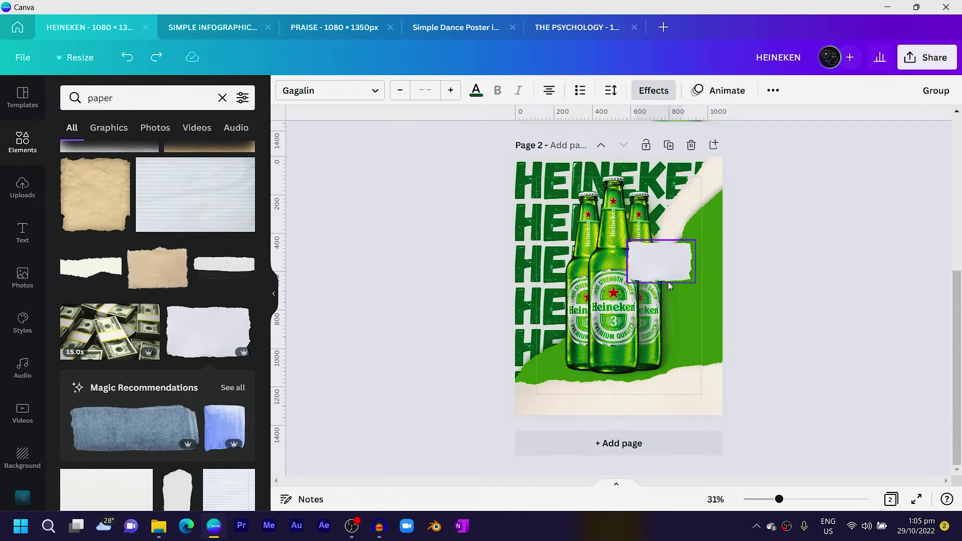
pyautogui.click(596, 333)
pyautogui.hotkey('ctrl', 'v')
pyautogui.moveTo(668, 267); pyautogui.dragTo(661, 268)
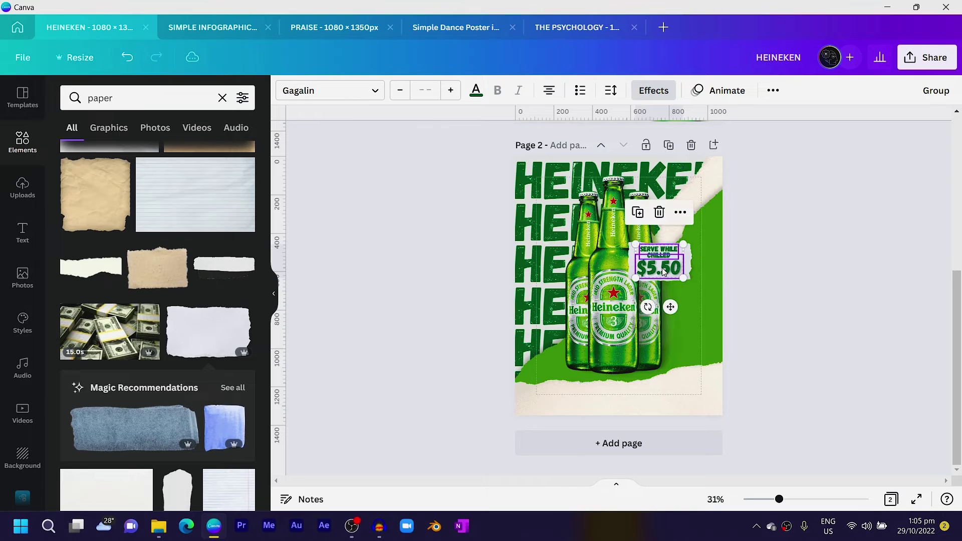
pyautogui.click(596, 324)
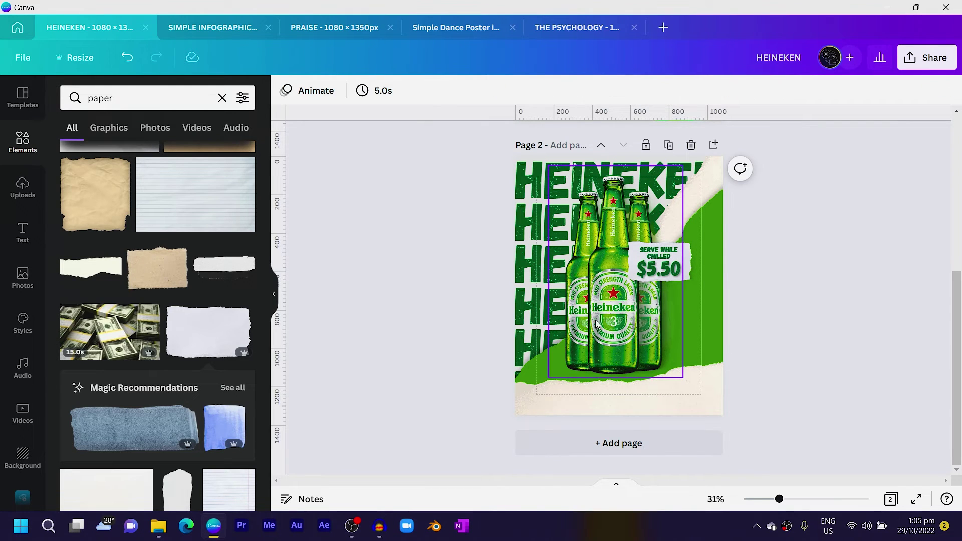
# - Duplicate the front bottle, tilt the copy to the left and tuck it into the page's bottom-right corner
pyautogui.click(607, 322)
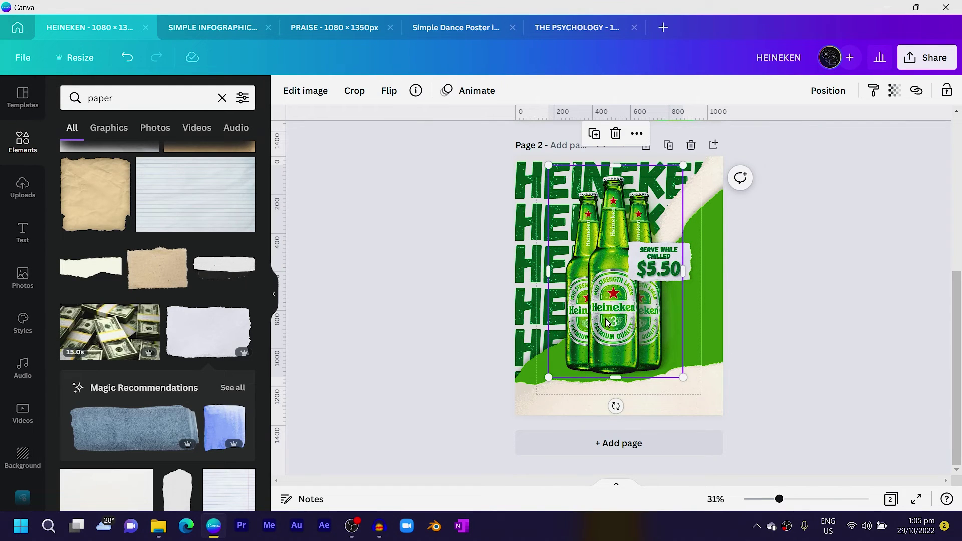
pyautogui.moveTo(607, 322); pyautogui.dragTo(653, 375)
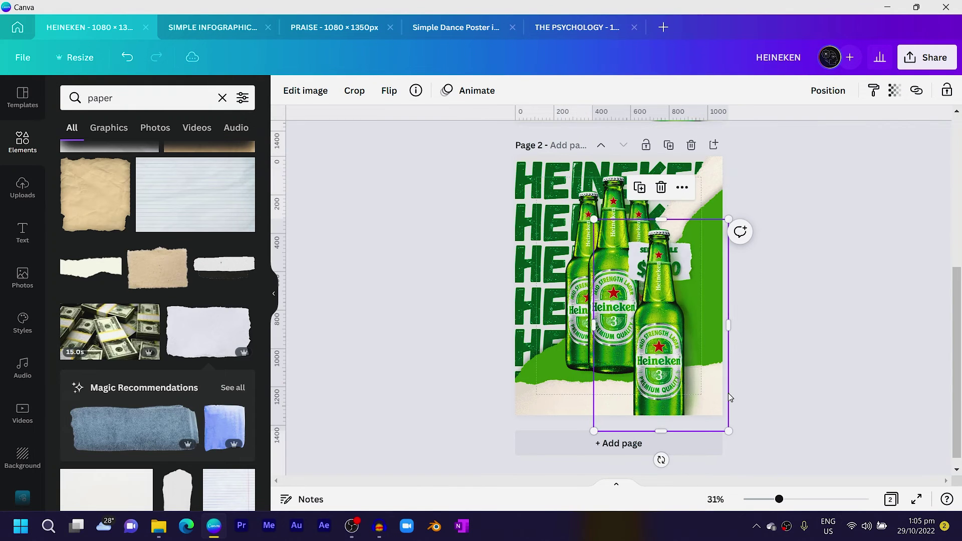
pyautogui.moveTo(663, 459); pyautogui.dragTo(723, 442)
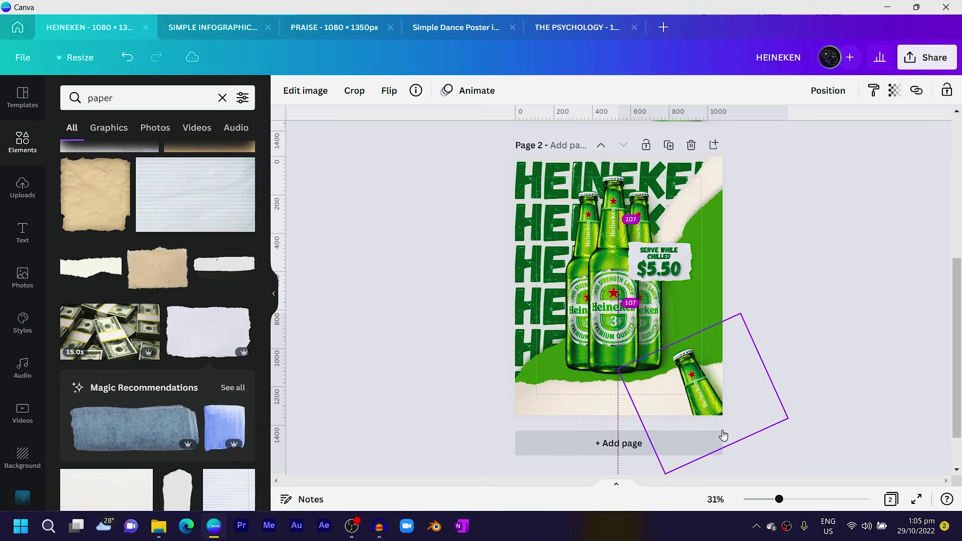
# - Duplicate the tilted bottle into the page's top-left corner, rotated so its lower end points into the page
pyautogui.moveTo(712, 383); pyautogui.dragTo(568, 233)
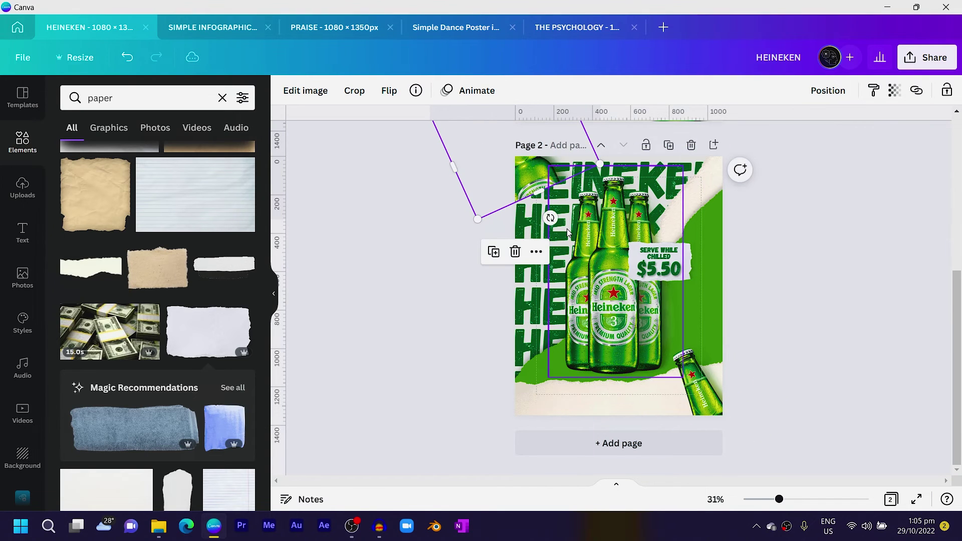
pyautogui.moveTo(542, 193); pyautogui.dragTo(585, 286)
pyautogui.moveTo(548, 218); pyautogui.dragTo(515, 162)
# - Blur the top-left corner bottle by 23 and copy its filter code
pyautogui.click(290, 90)
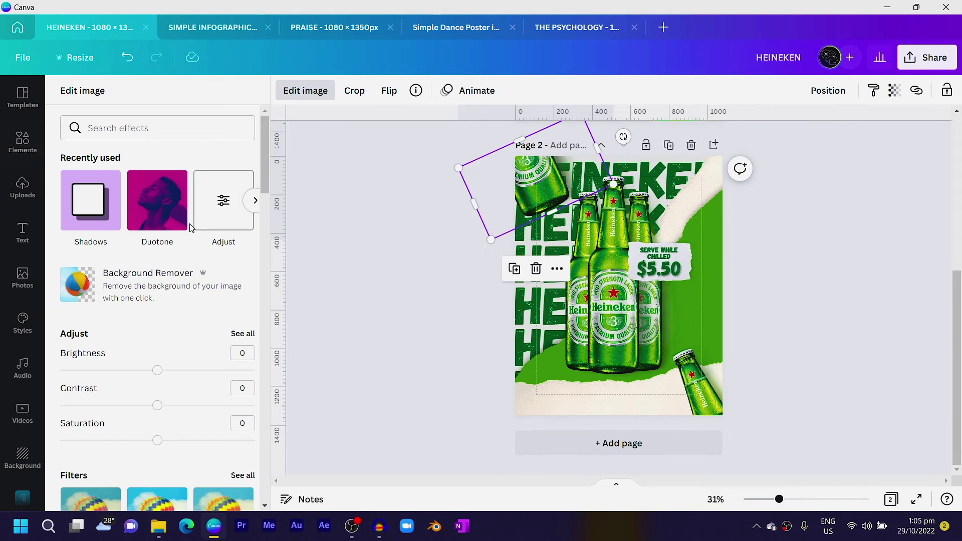
pyautogui.click(219, 220)
pyautogui.moveTo(157, 286); pyautogui.dragTo(180, 286)
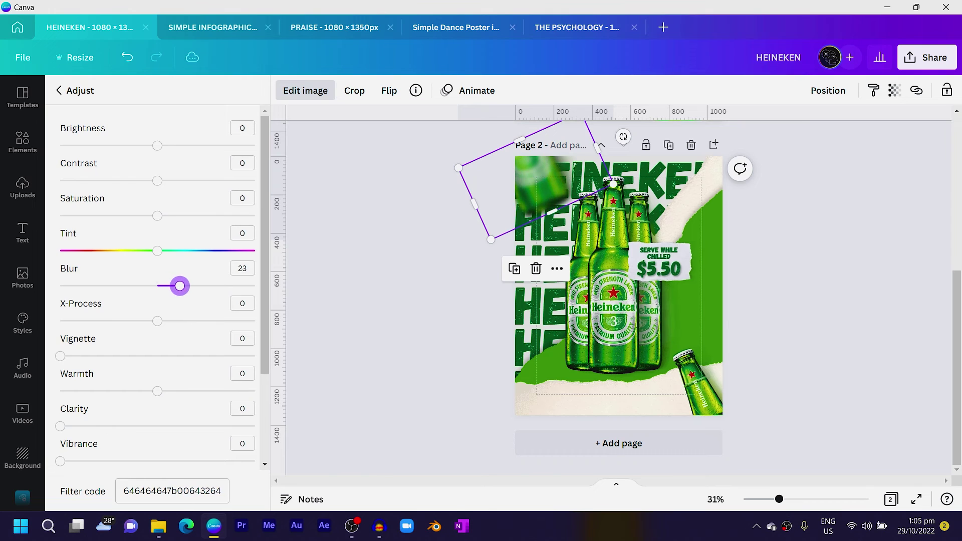
pyautogui.click(208, 489)
# - Apply the same blur of 23 to the bottom-right corner bottle by pasting the copied filter code
pyautogui.click(685, 376)
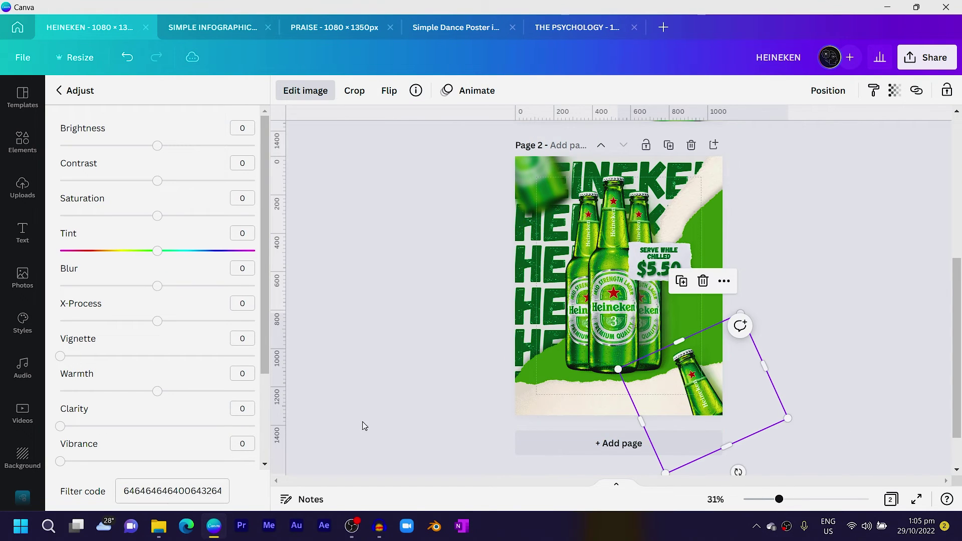
pyautogui.click(180, 491)
pyautogui.hotkey('ctrl', 'v')
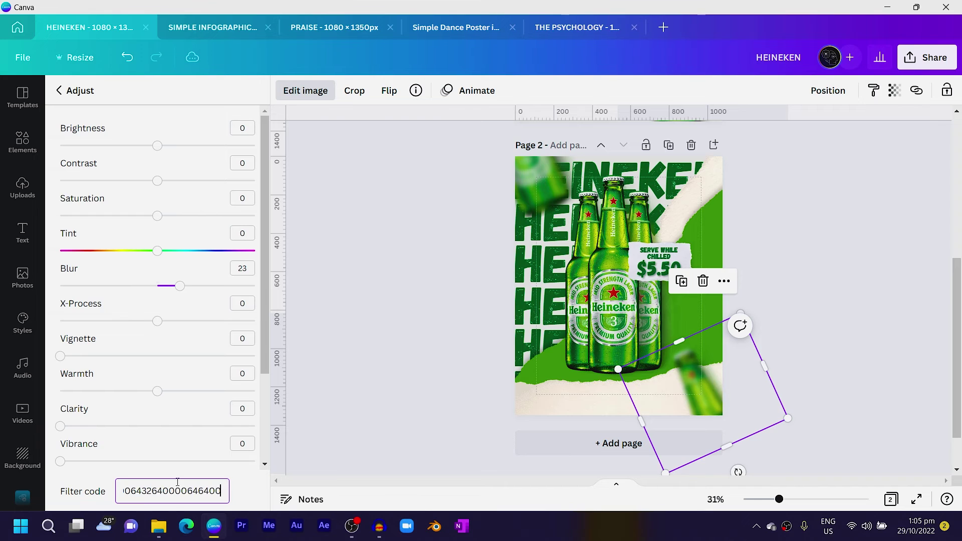
pyautogui.click(371, 349)
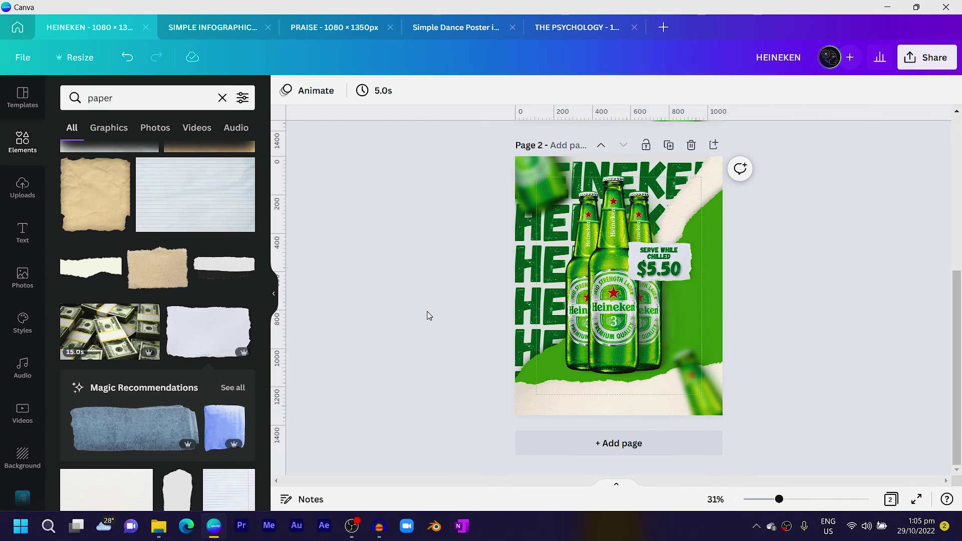
# - Copy the line "Drink Responsibly. Only for persons above 18 years" from page 1 to the bottom of page 2
pyautogui.scroll(4, 630, 369)
pyautogui.click(580, 296)
pyautogui.scroll(-4, 630, 425)
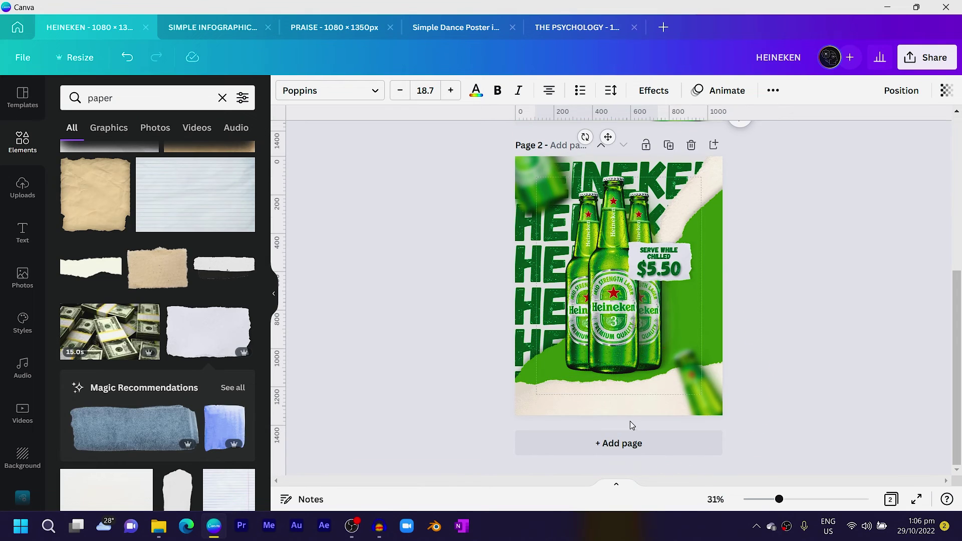
pyautogui.write('Drink Responsibly. Only for persons above 18 years')
pyautogui.click(503, 391)
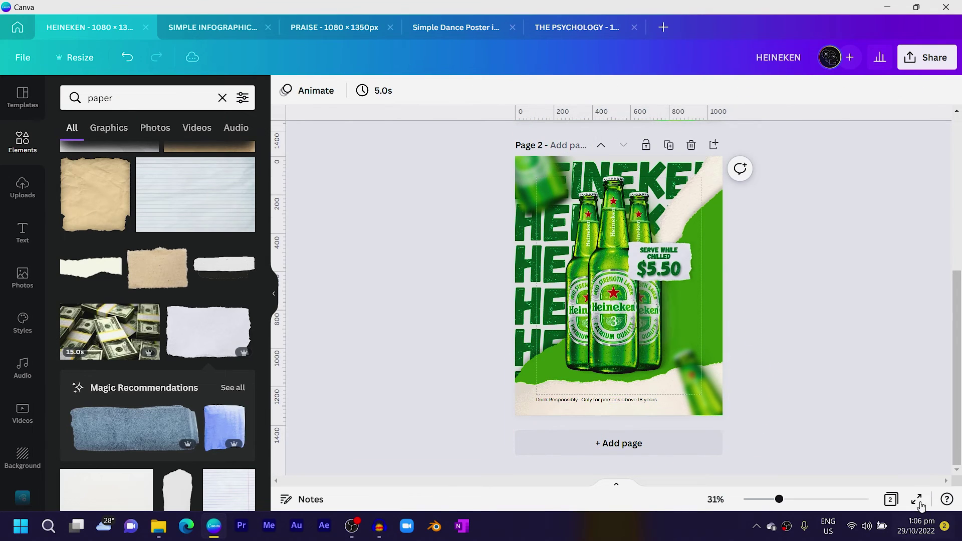
# - Rotate the blurred bottle in the page's bottom-right corner so its neck leans to the right
pyautogui.click(706, 384)
pyautogui.moveTo(738, 471); pyautogui.dragTo(659, 468)
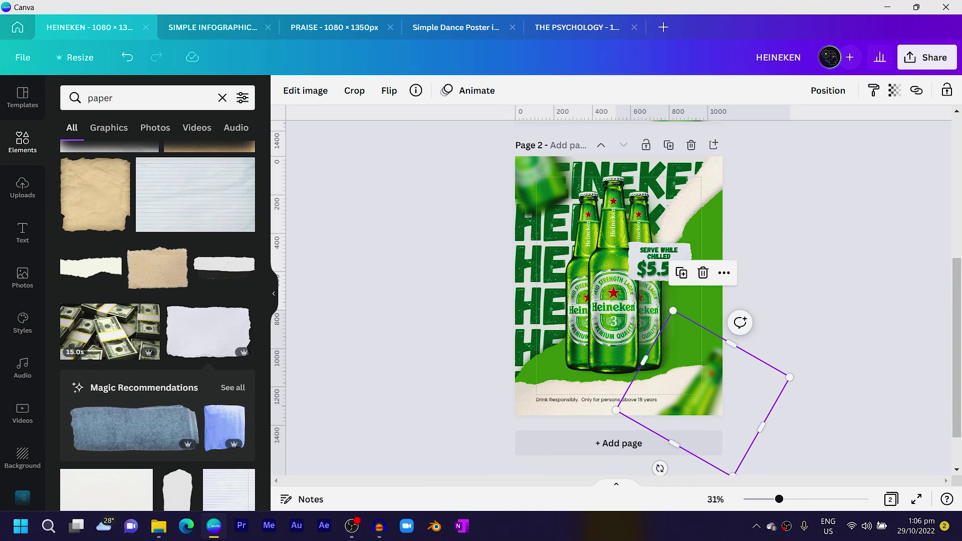